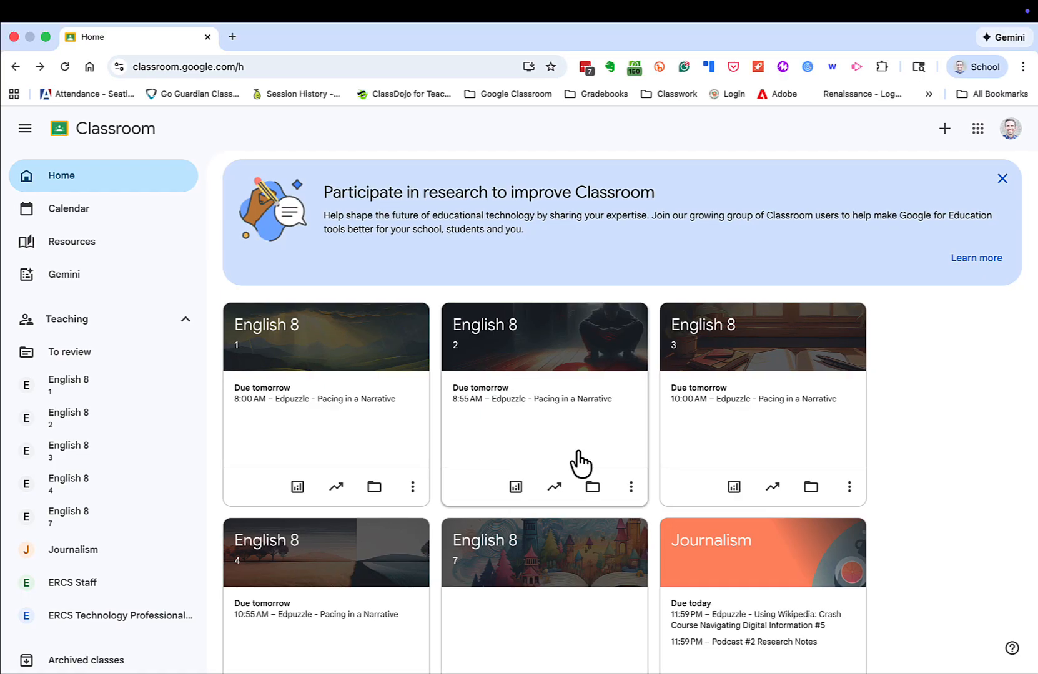
Open Gemini's teaching tools and start a new Generate a quiz form
scroll(36, 292, up, 5)
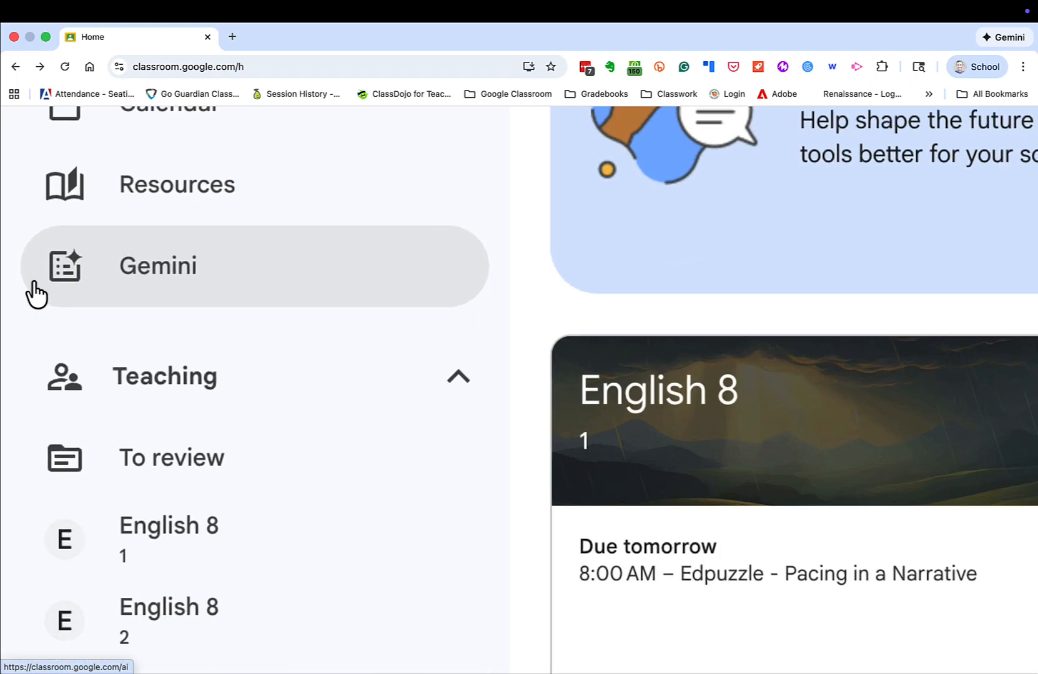
scroll(37, 292, down, 5)
click(37, 291)
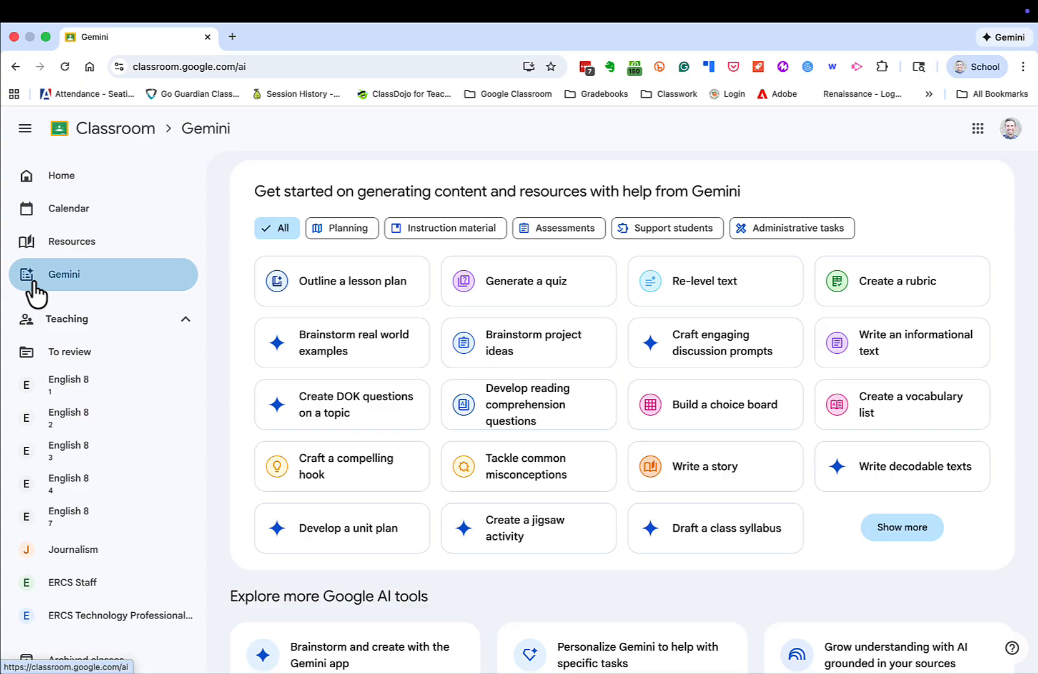
click(511, 306)
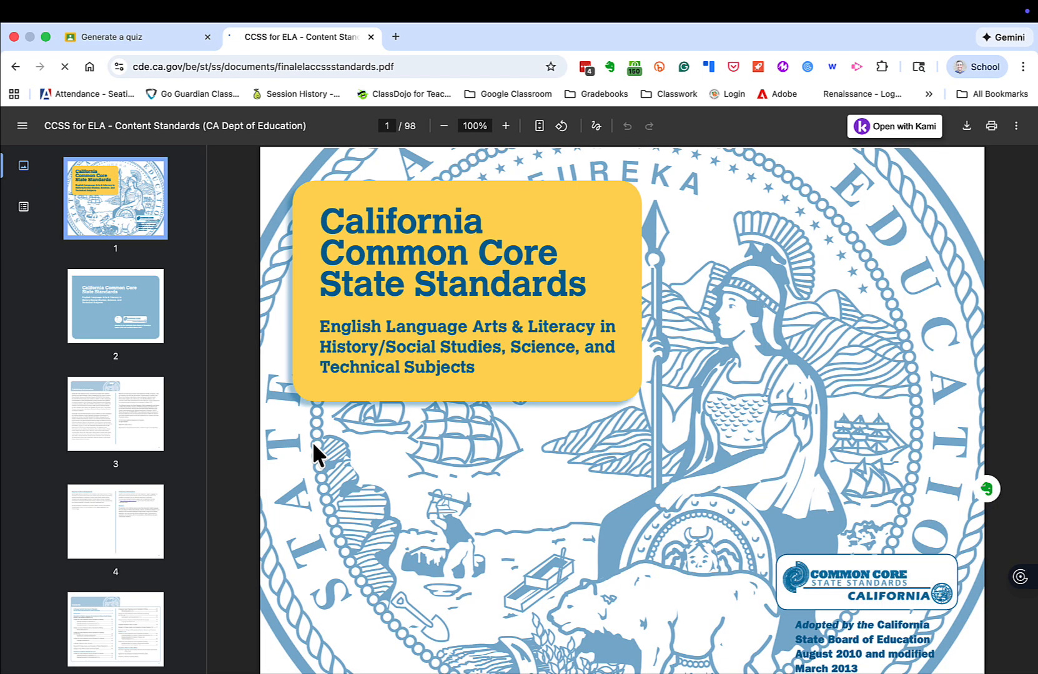
Search the standards PDF for 'Grammar' to reach page 77's Language Standards 6–12
key(ctrl+f)
text(Gra)
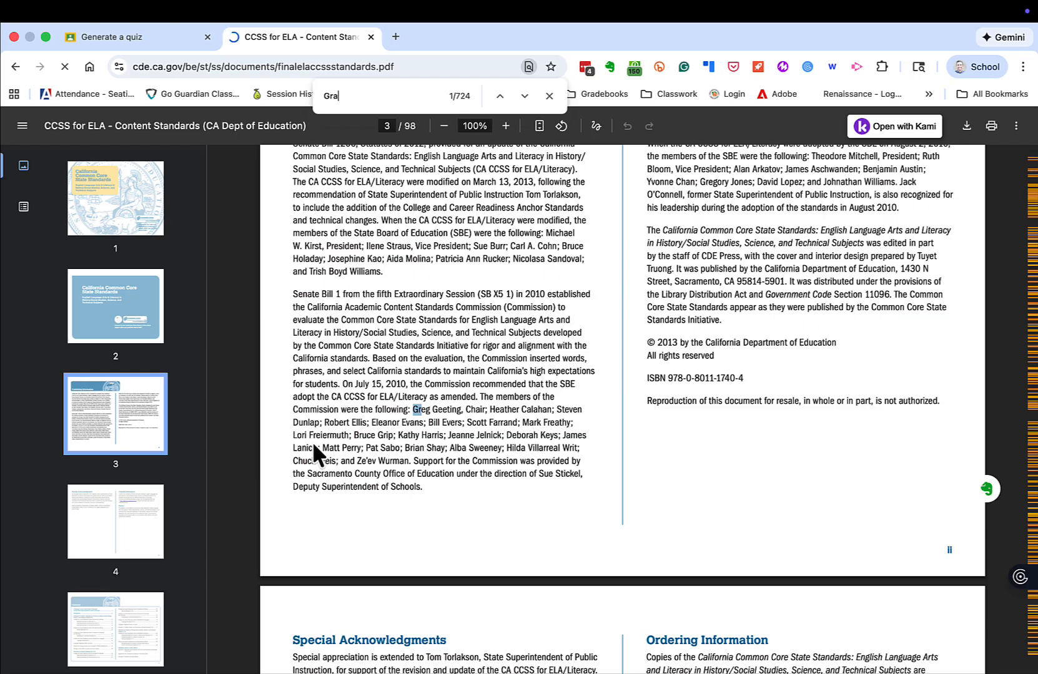
text(mmar)
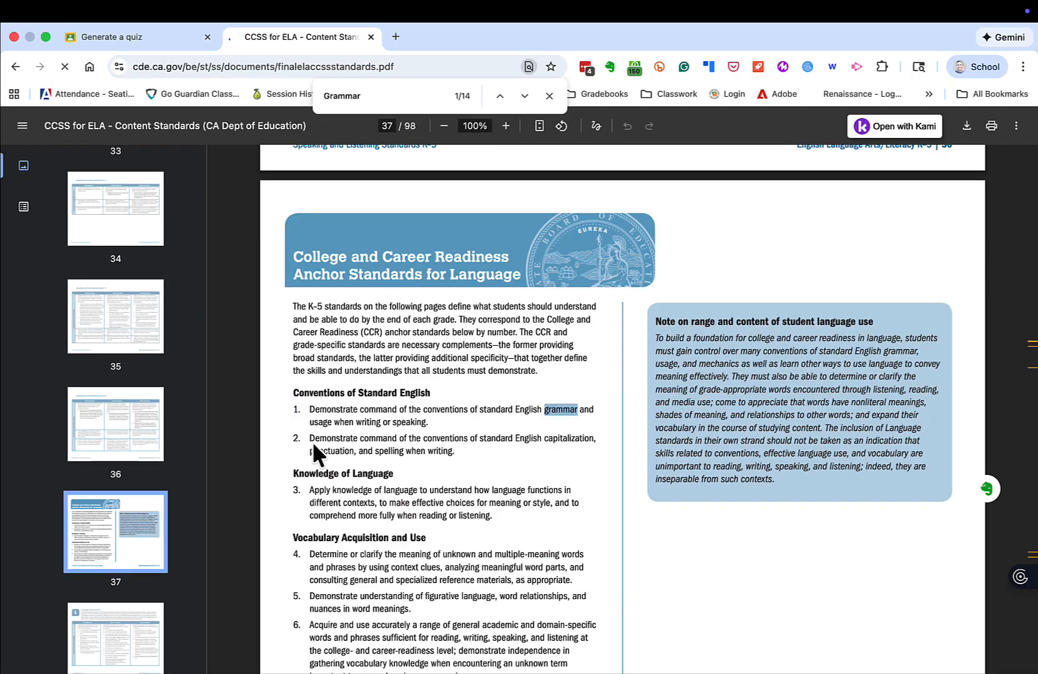
key(Return)
key(Return)
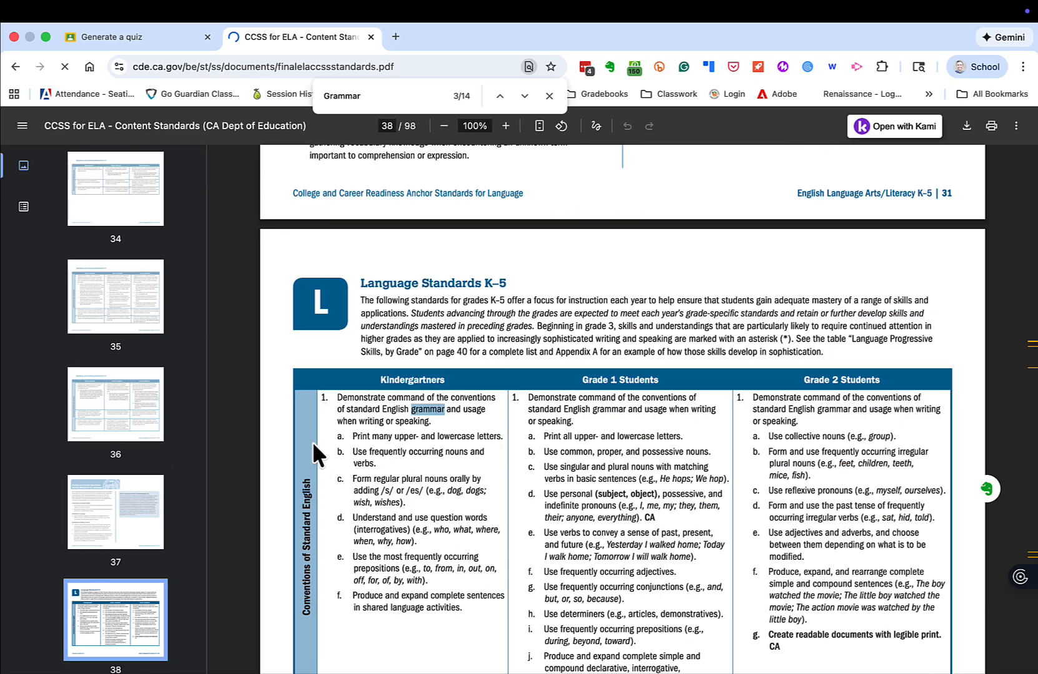
key(Return)
key(Return)
key(Return)
key(Return)
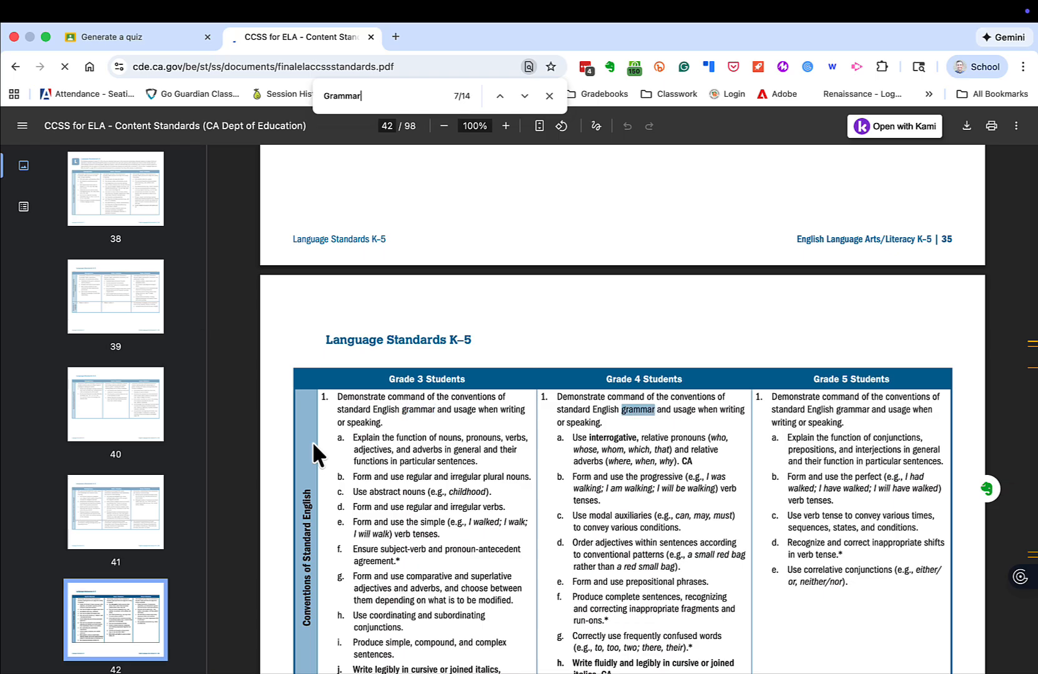
key(Return)
key(Return)
key(Return)
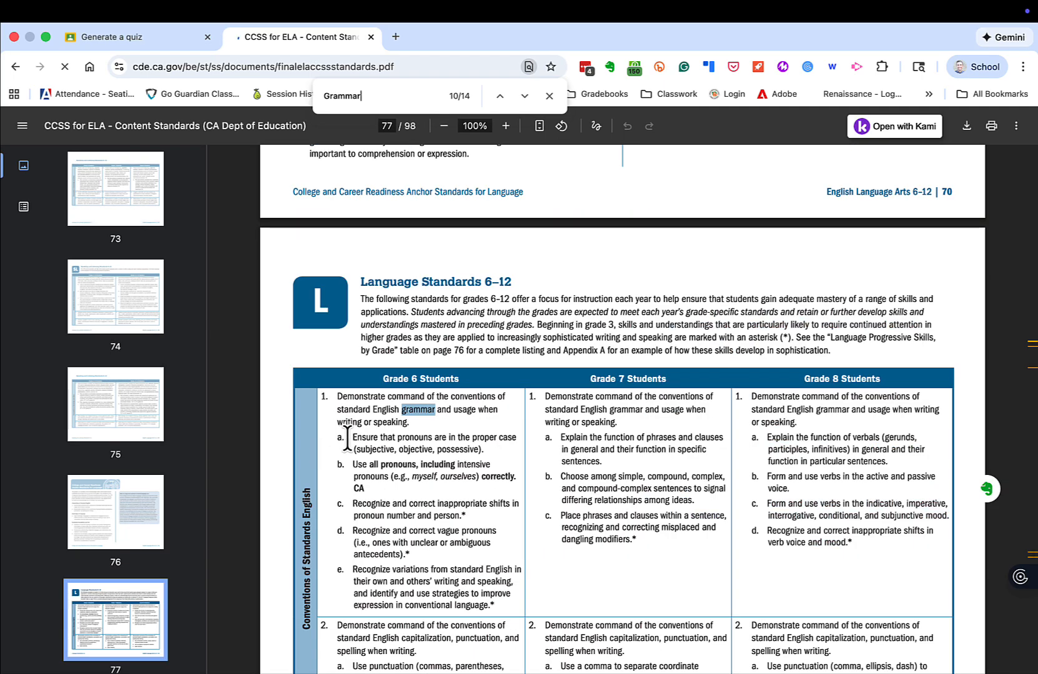
Select the Grade 8 active and passive voice standard, then return to the quiz tab
key(ctrl+shift+Tab)
key(super+l)
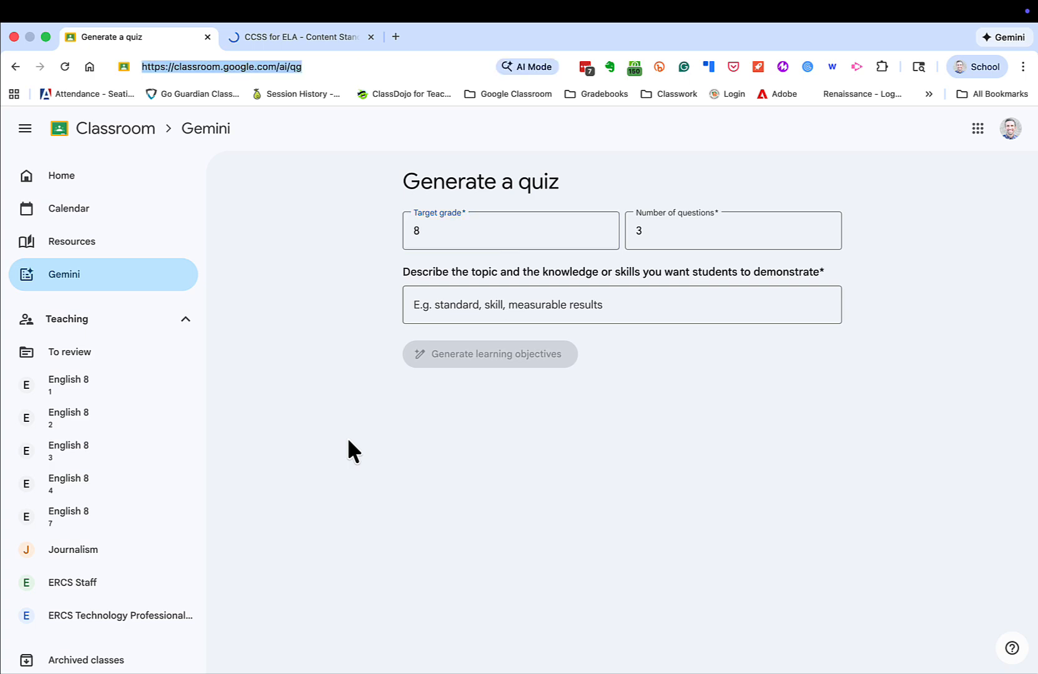
key(ctrl+Tab)
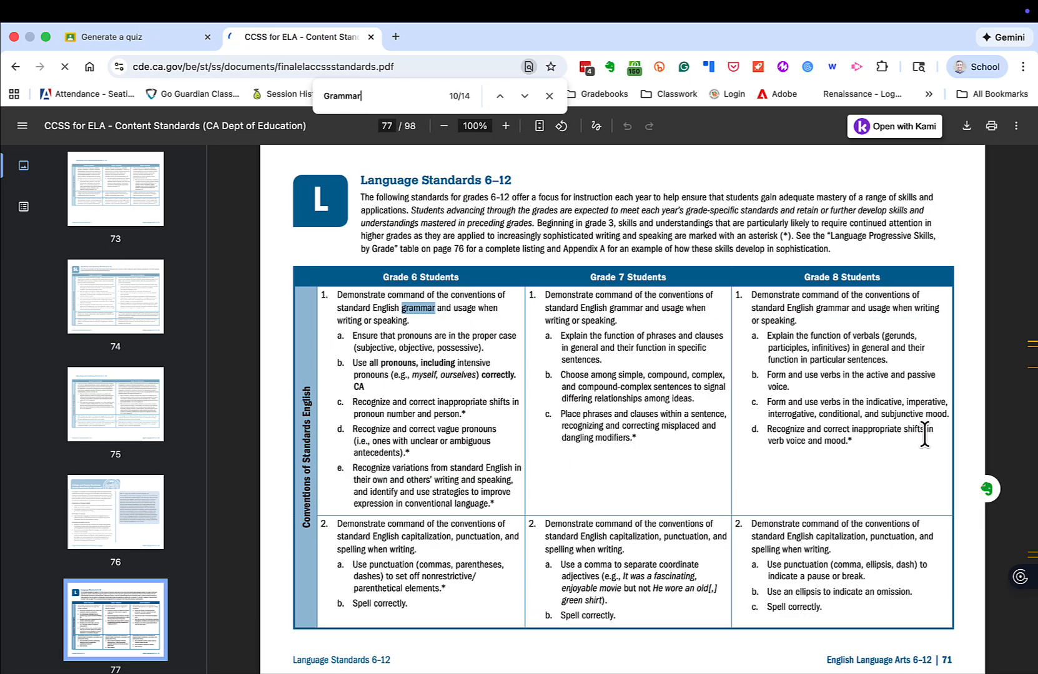
scroll(925, 435, up, 5)
scroll(718, 330, up, 1)
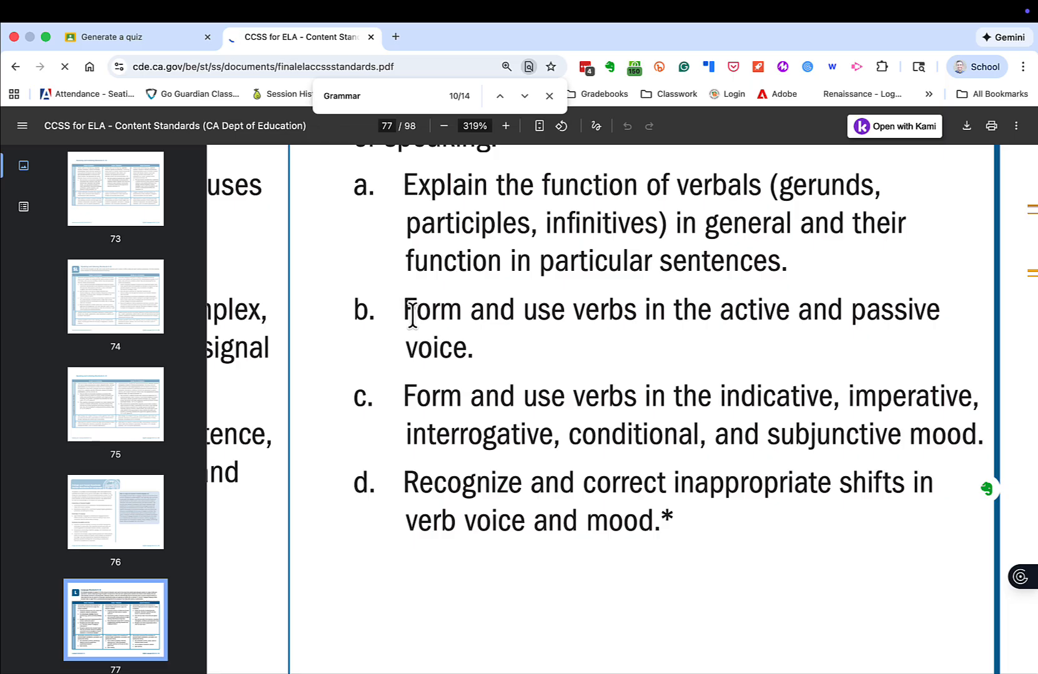
drag(413, 315, 478, 346)
key(ctrl+c)
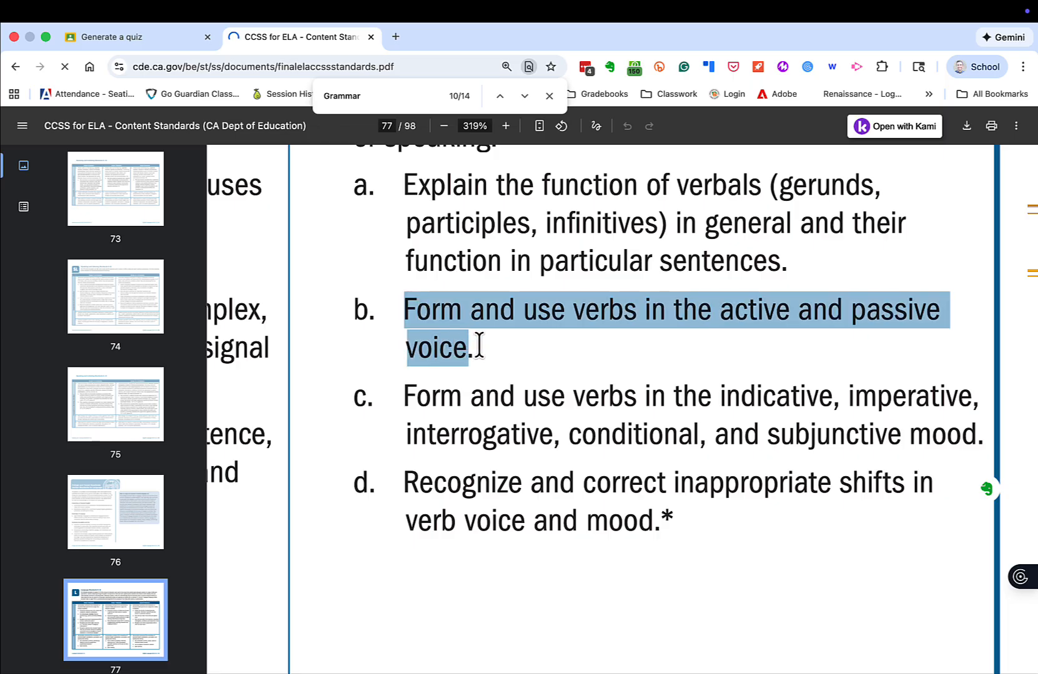
key(Escape)
key(ctrl+shift+Tab)
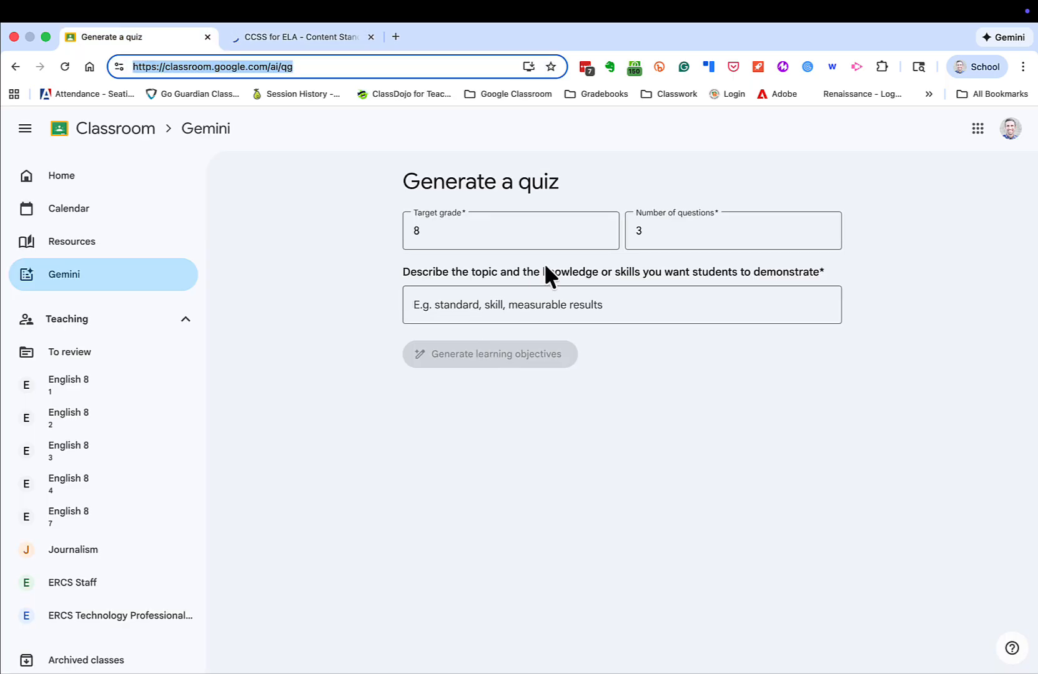
Set the quiz to 5 questions and paste the active/passive voice standard as its topic
double_click(682, 230)
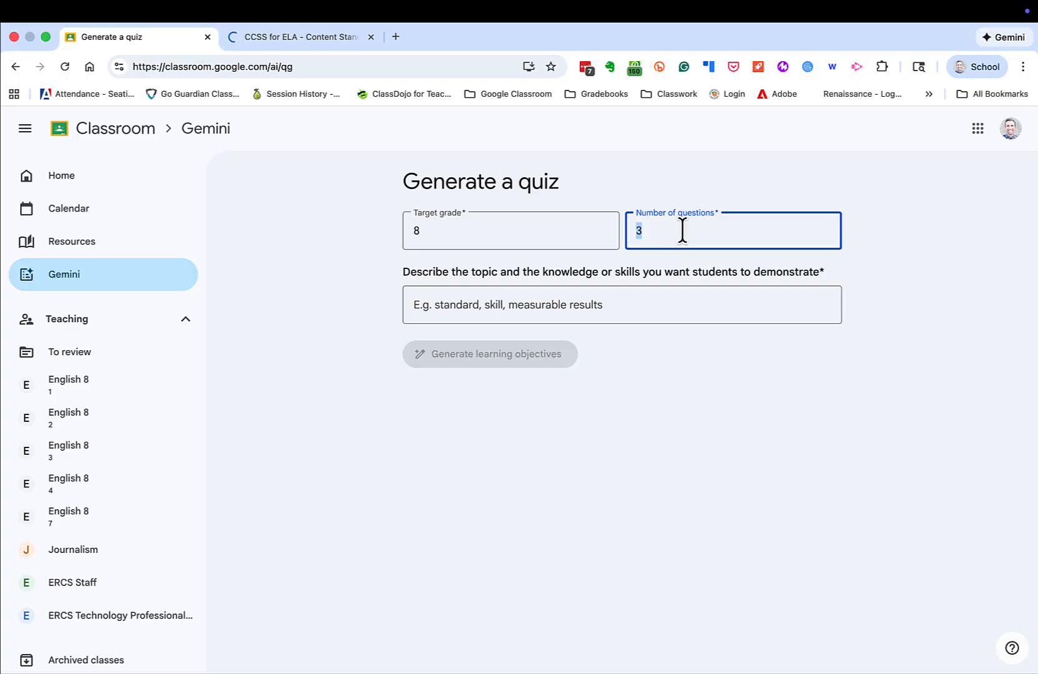
text(5)
click(614, 306)
key(ctrl+v)
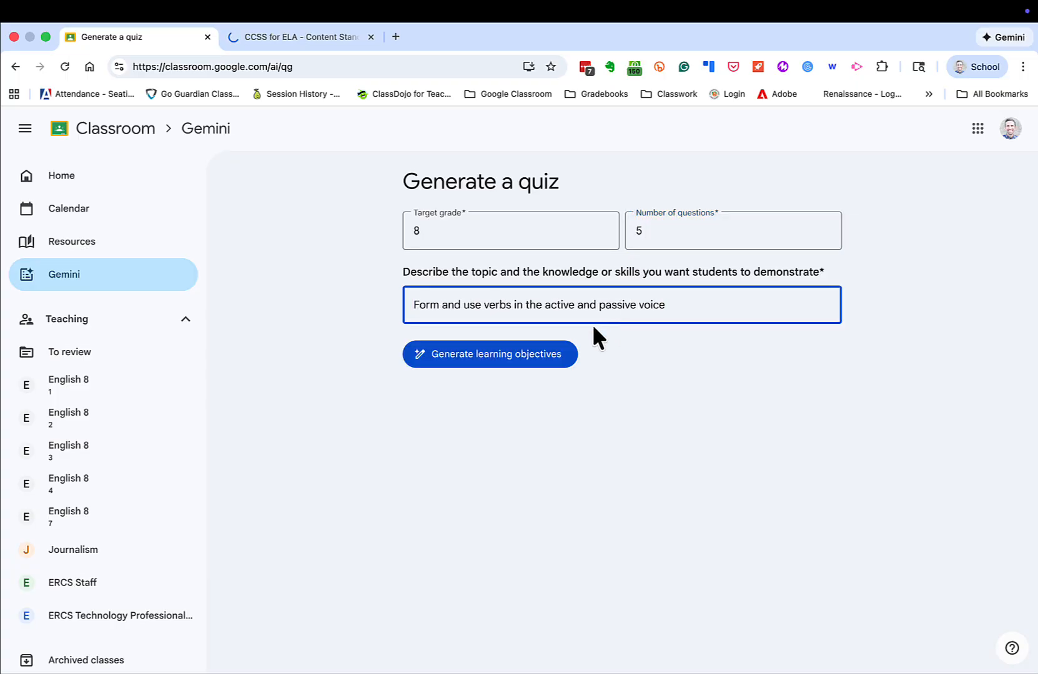
Generate learning objectives and delete the one about explaining voice usage
click(536, 359)
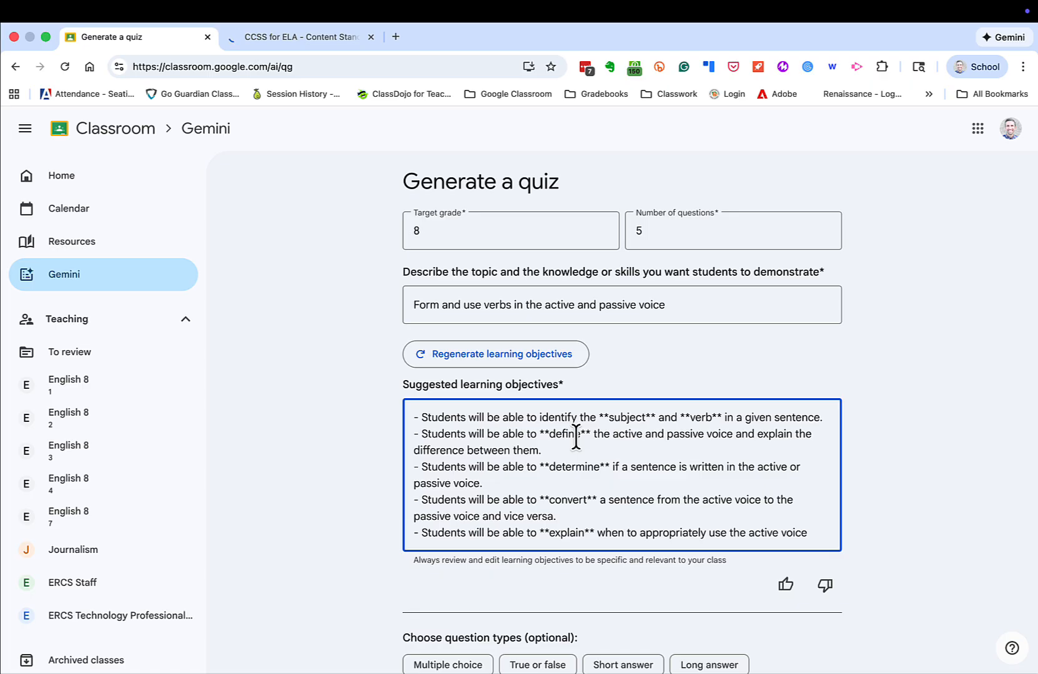
scroll(575, 436, down, 1)
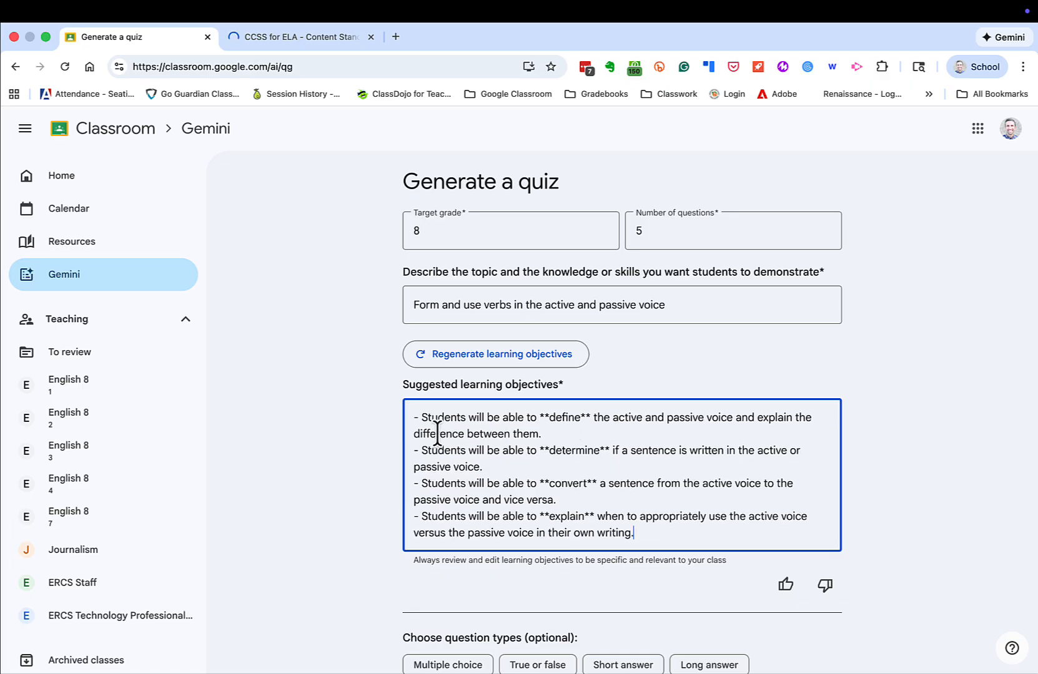
scroll(401, 437, down, 2)
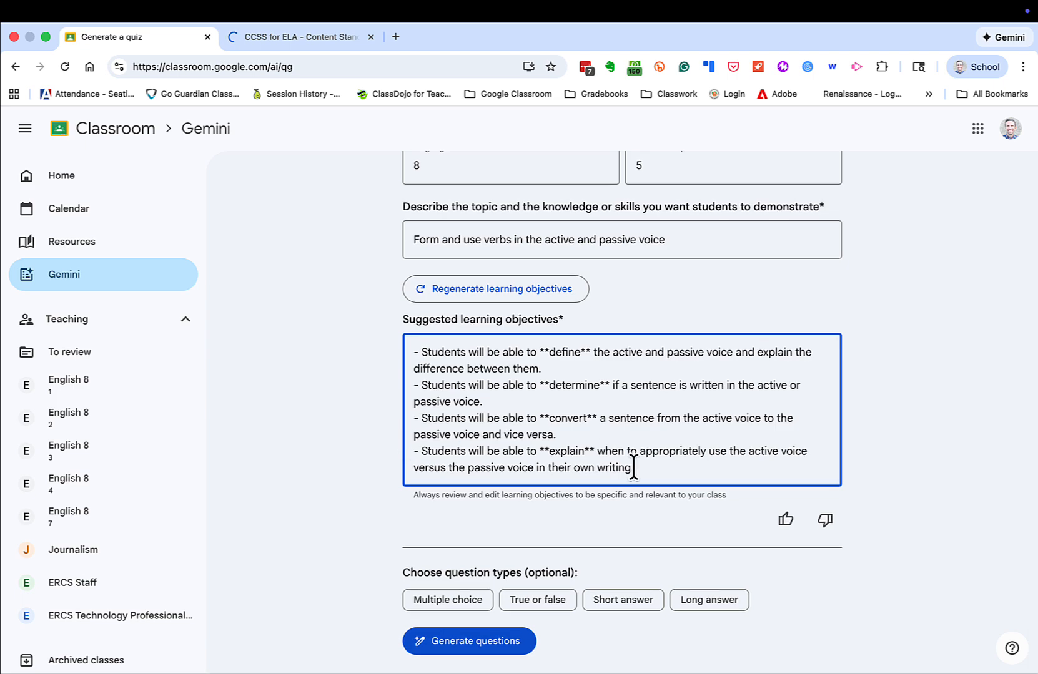
drag(633, 467, 412, 454)
key(BackSpace)
key(BackSpace)
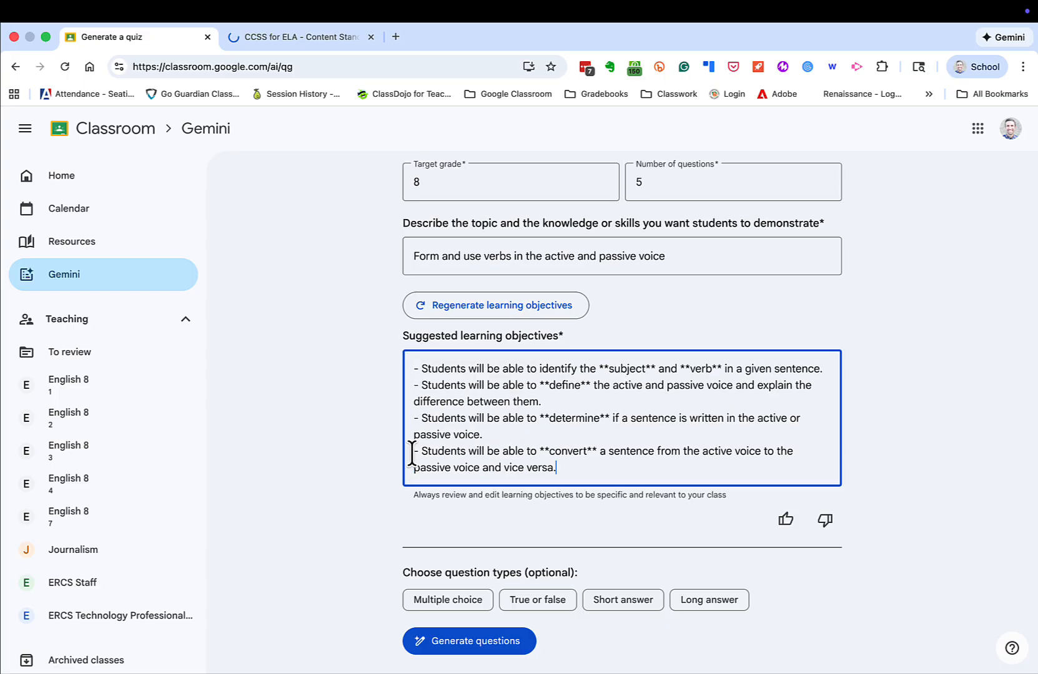
click(439, 606)
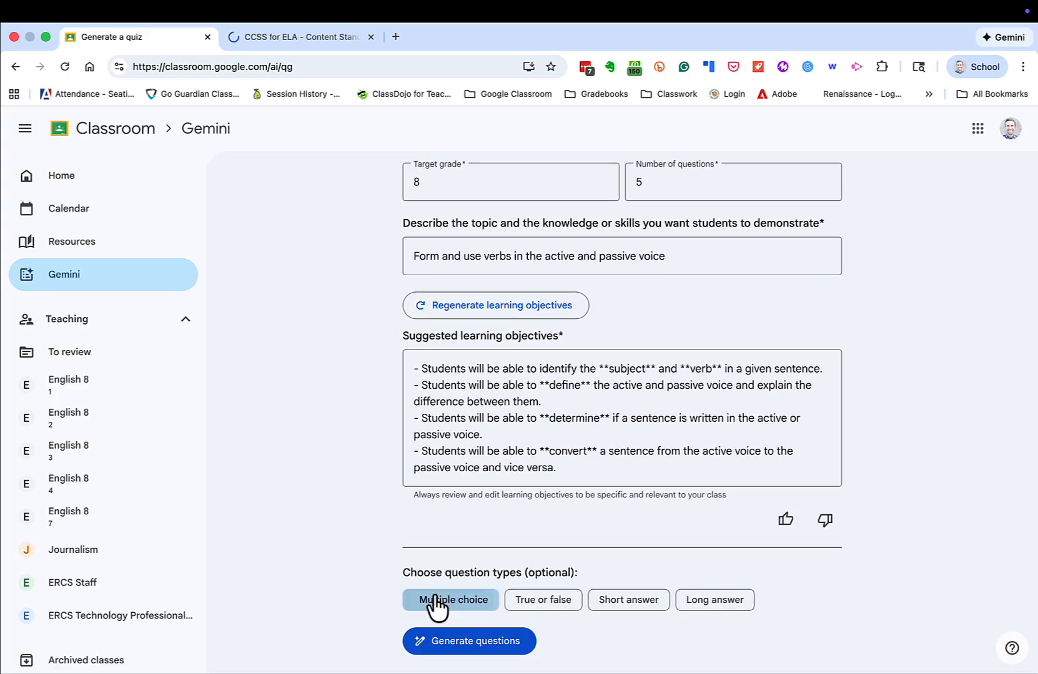
click(526, 605)
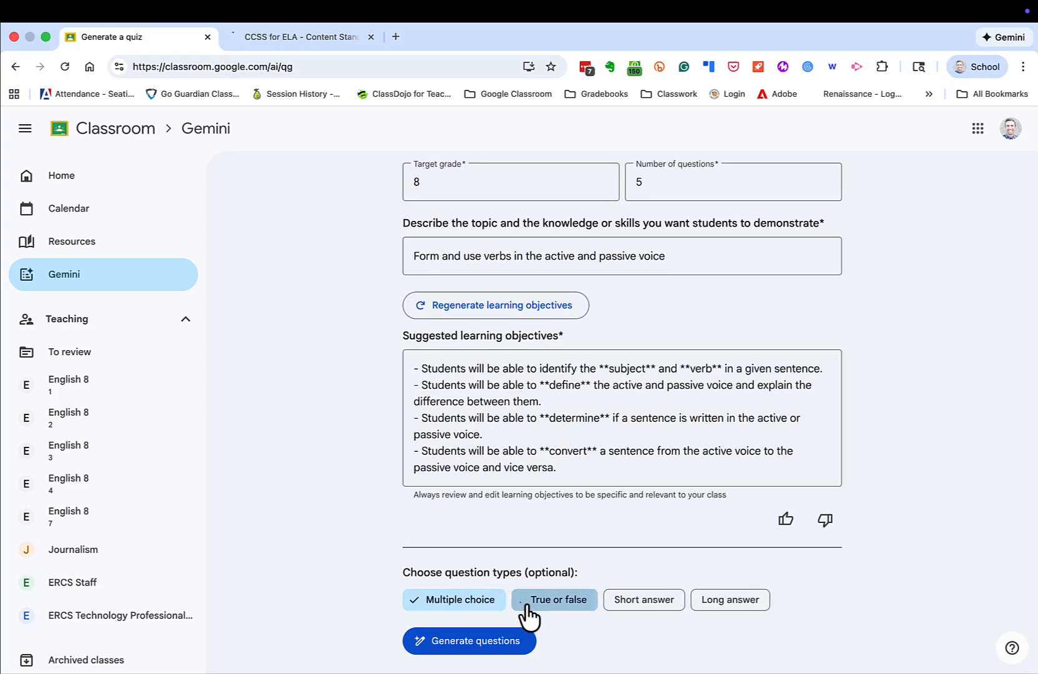
click(489, 641)
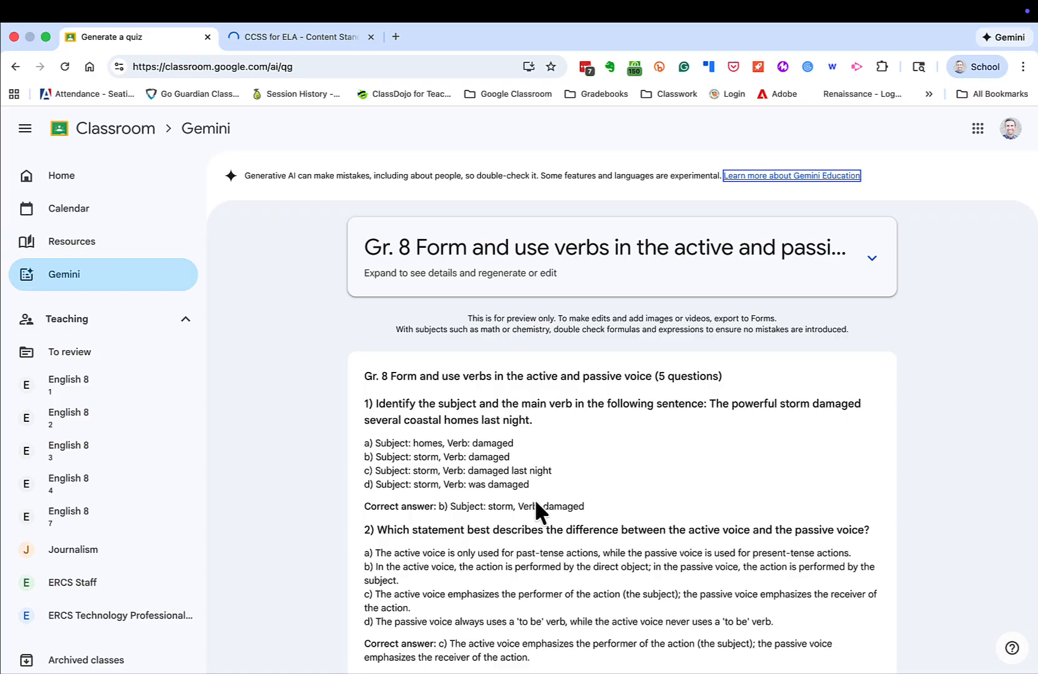
scroll(535, 501, down, 3)
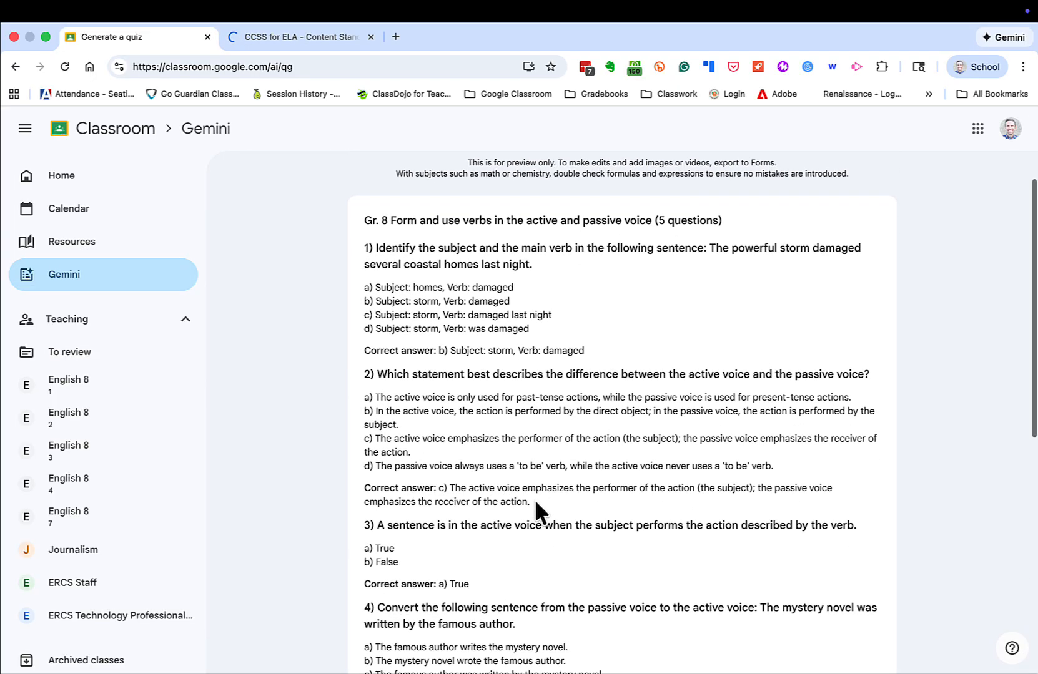
scroll(535, 503, down, 4)
scroll(535, 507, down, 3)
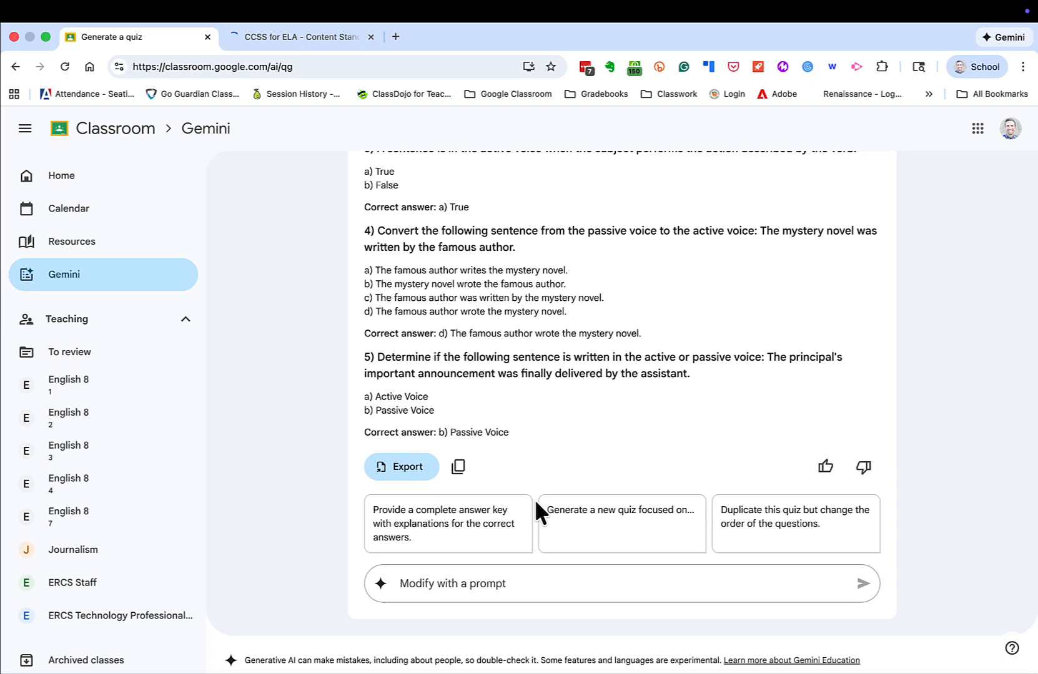
scroll(536, 502, up, 8)
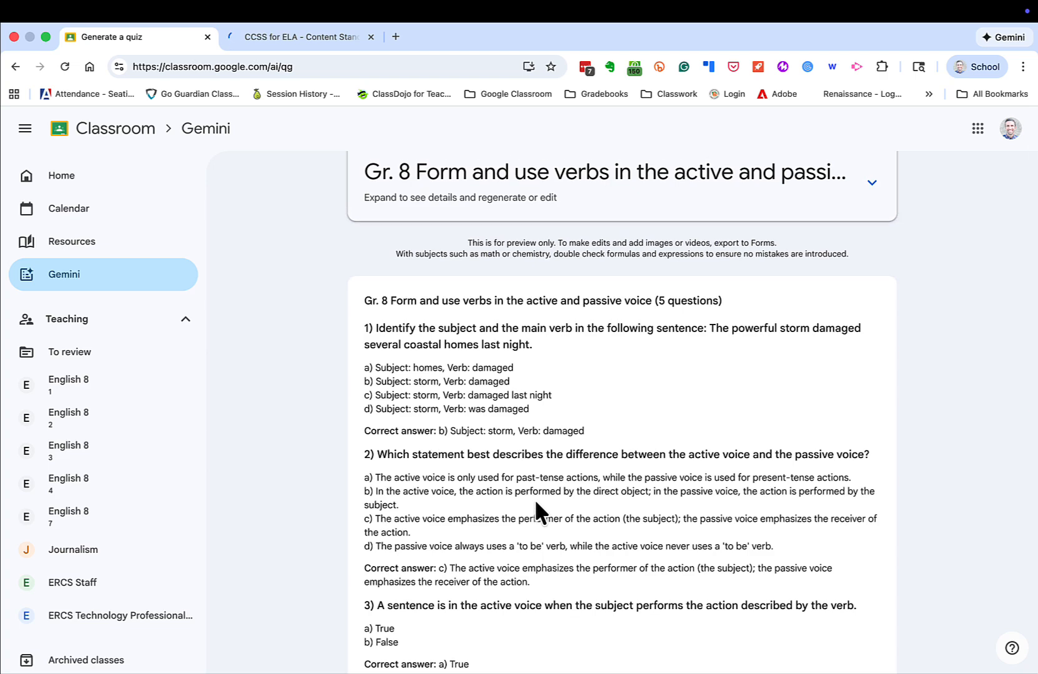
scroll(536, 503, down, 7)
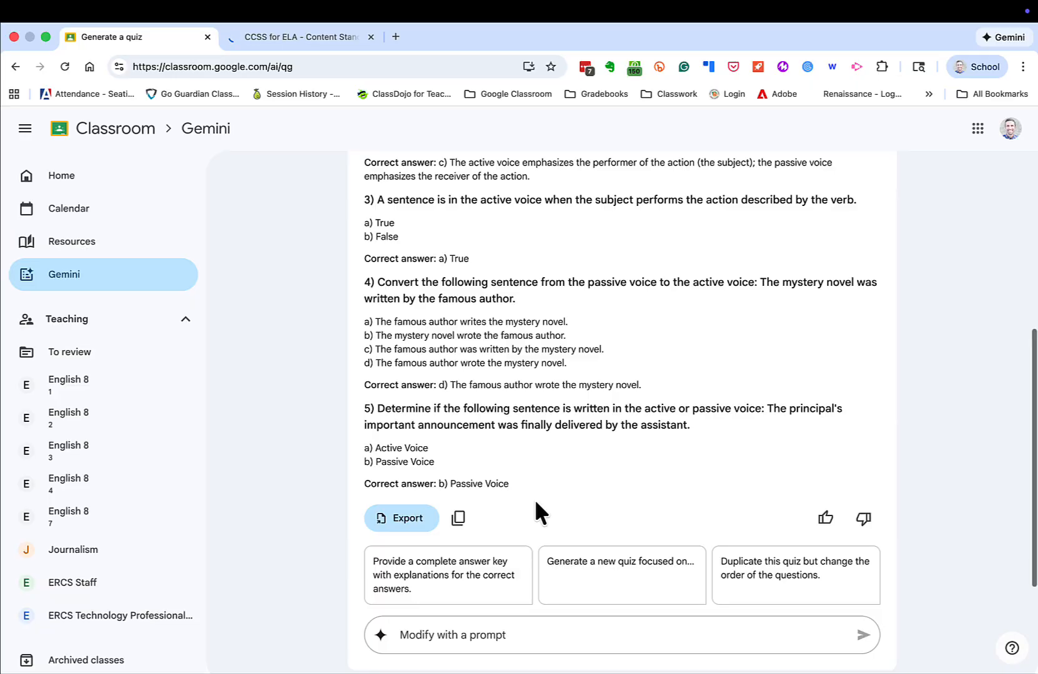
scroll(535, 503, down, 2)
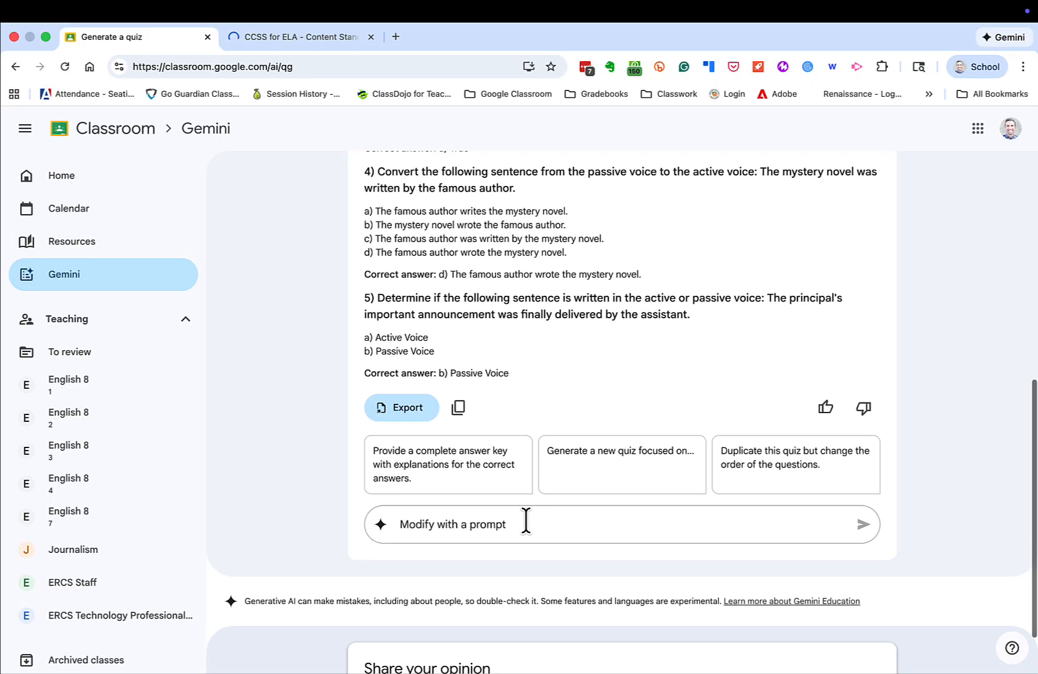
scroll(525, 518, down, 1)
scroll(525, 519, up, 2)
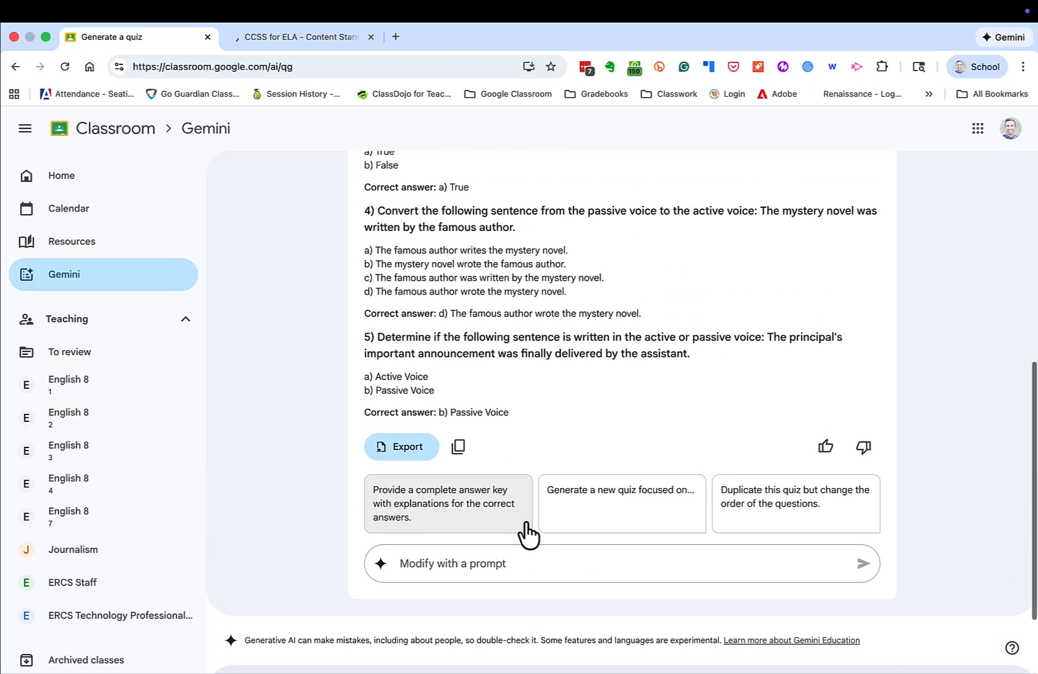
Prompt Gemini with 'Add short answer question' to add question 6, answered 'was prepared'
click(501, 564)
text(Add s)
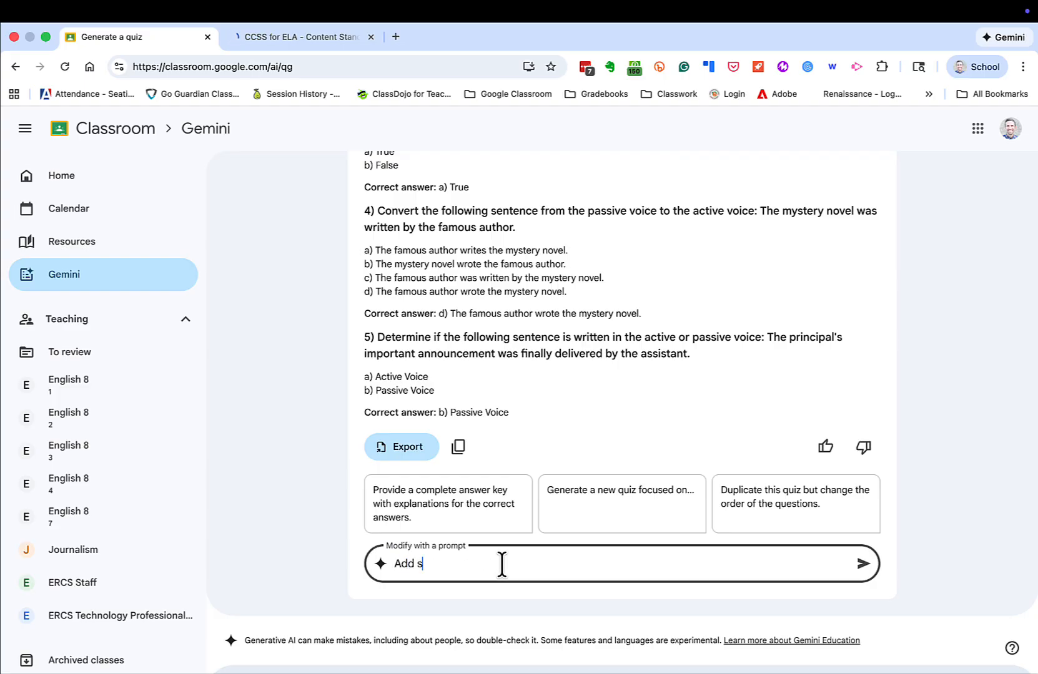
text(hort answer question)
key(Return)
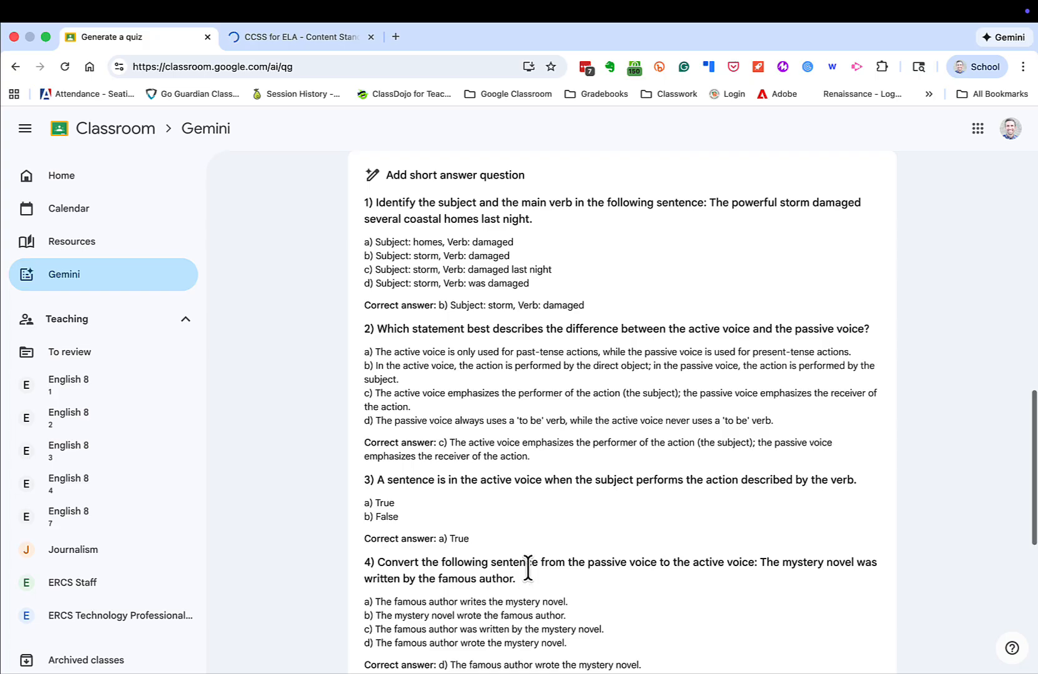
scroll(529, 584, down, 4)
scroll(528, 568, down, 4)
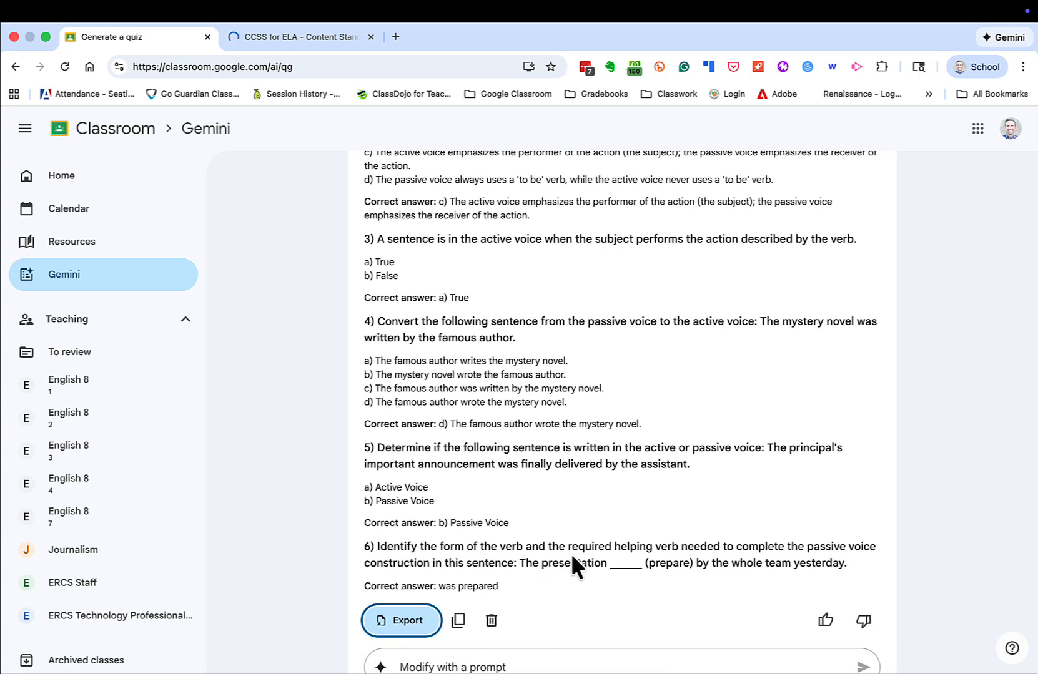
scroll(573, 557, down, 4)
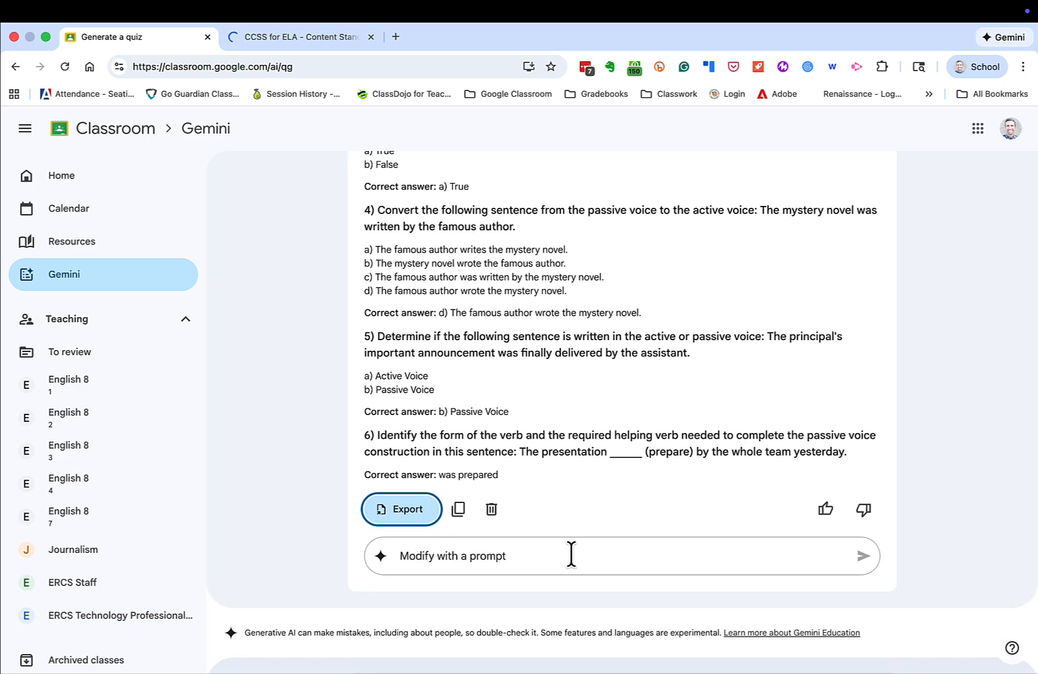
Export the Gemini quiz to a new Google Form
click(409, 515)
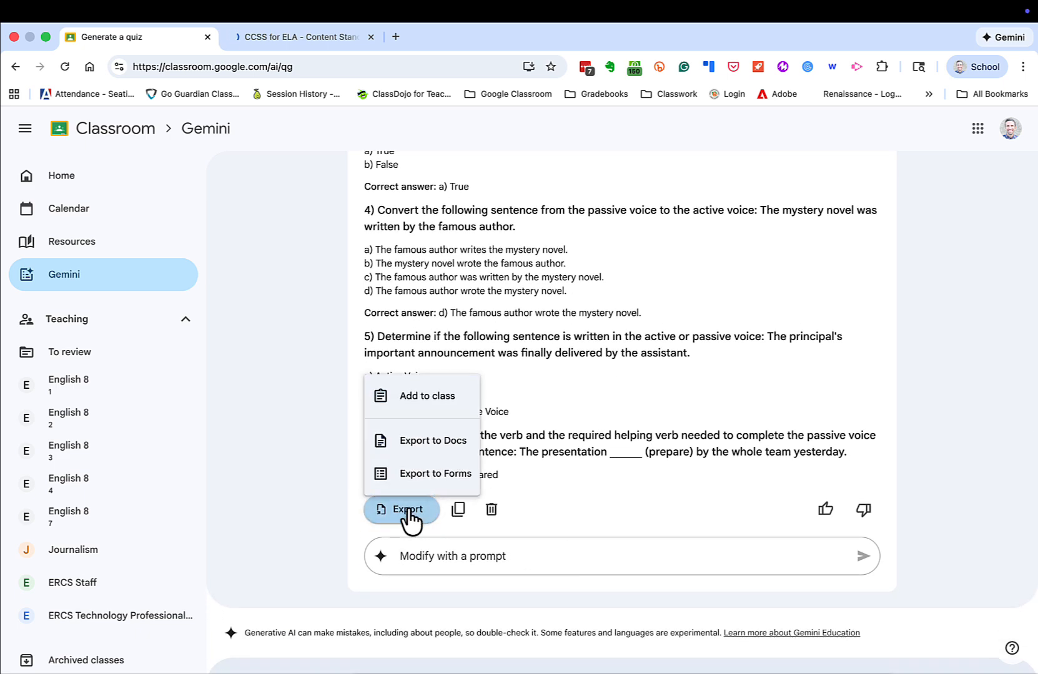
click(412, 481)
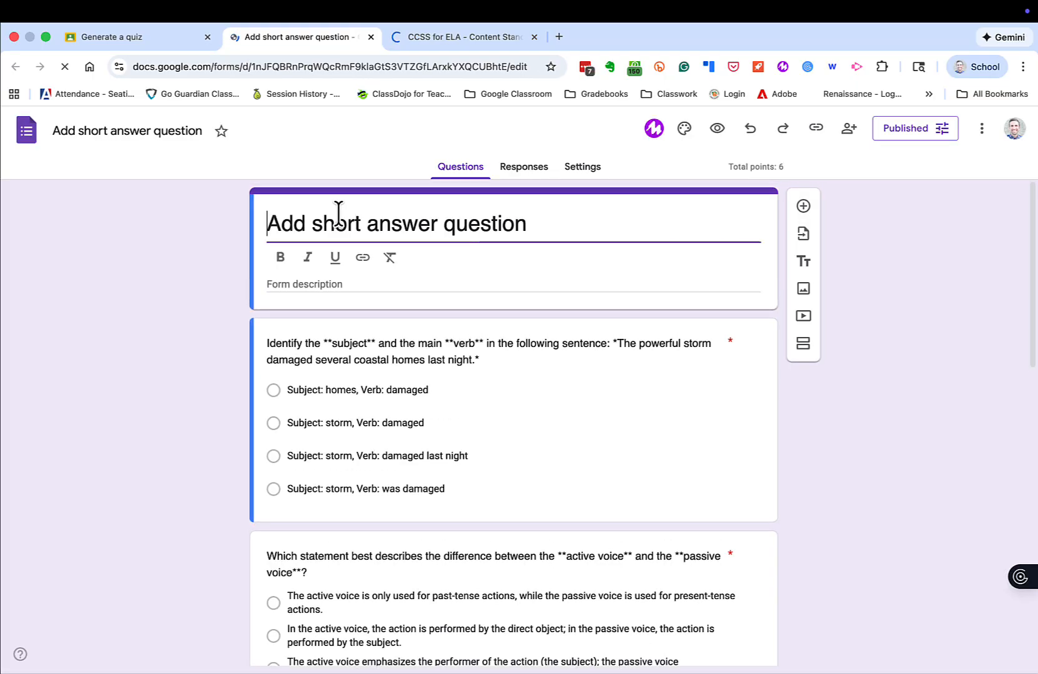
Change both the form title and file name to 'Passive and Active Voice Quiz'
triple_click(336, 215)
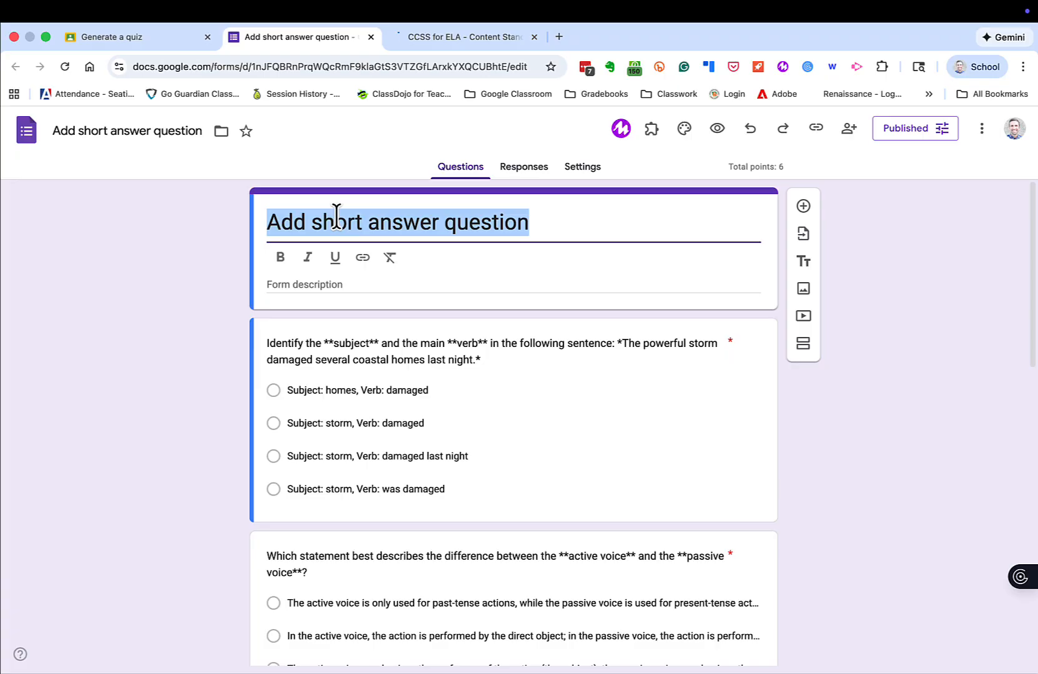
text(Passive and )
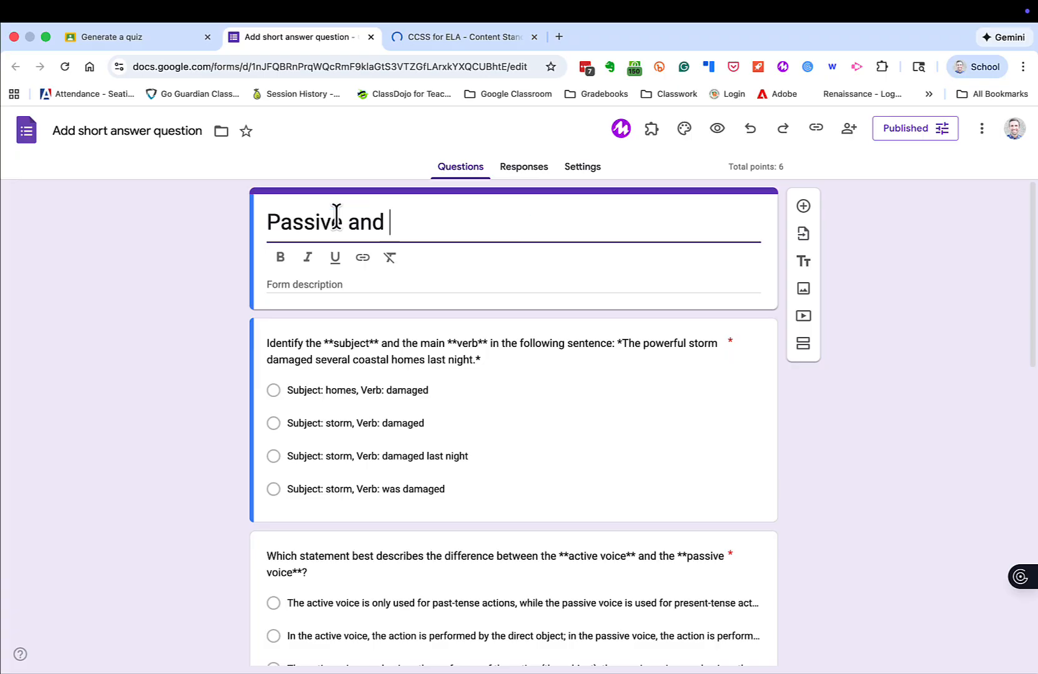
text(Active Voice Quiz)
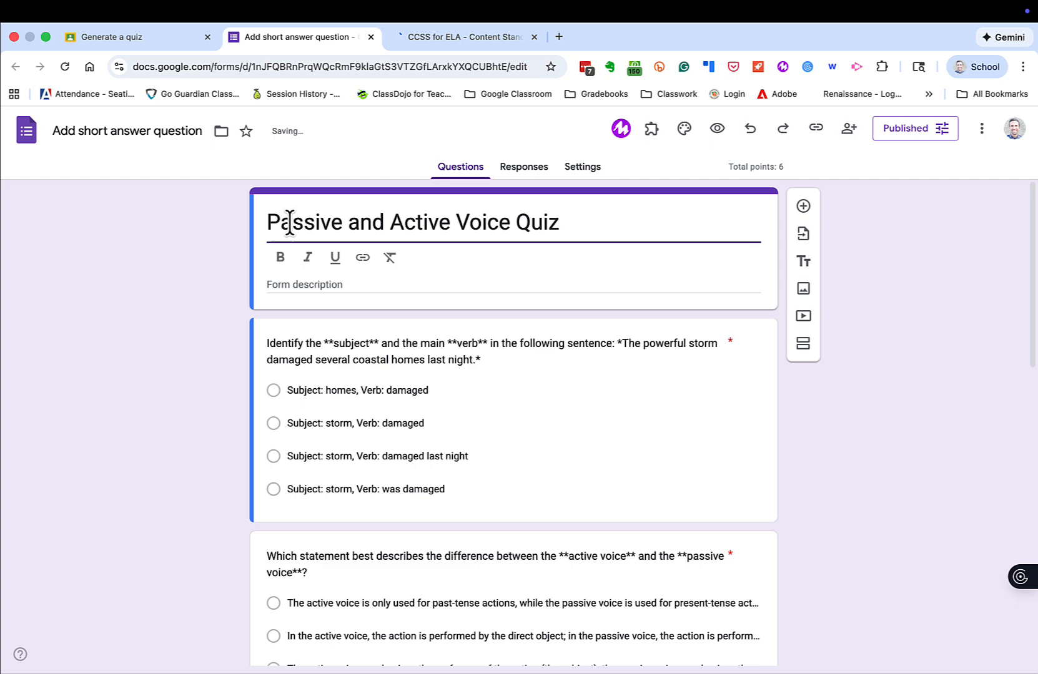
click(137, 289)
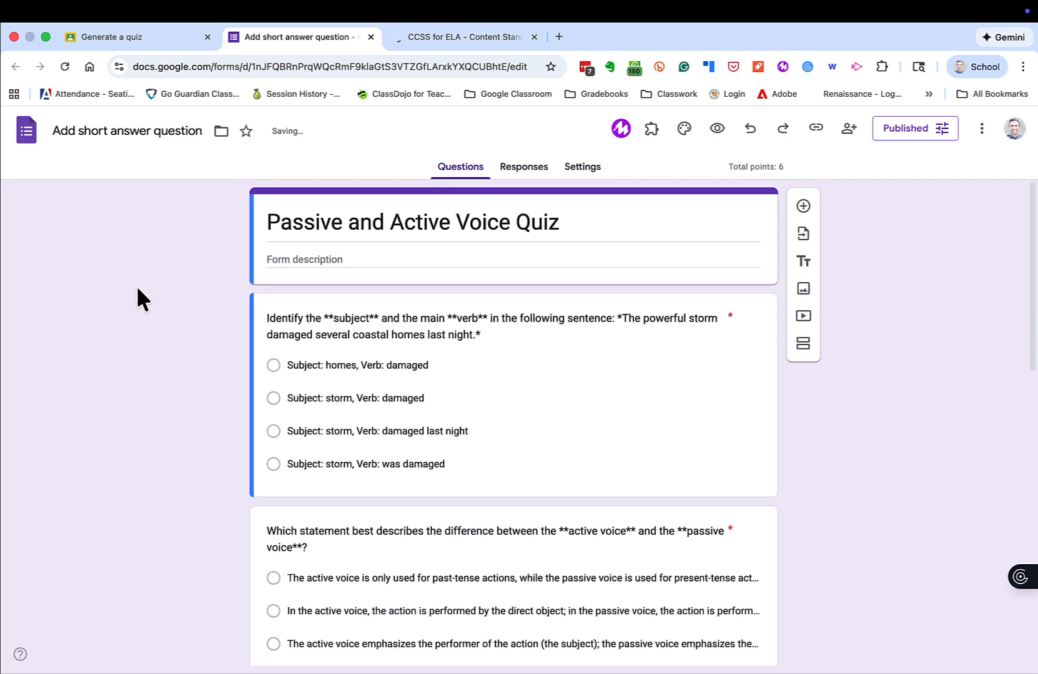
triple_click(118, 131)
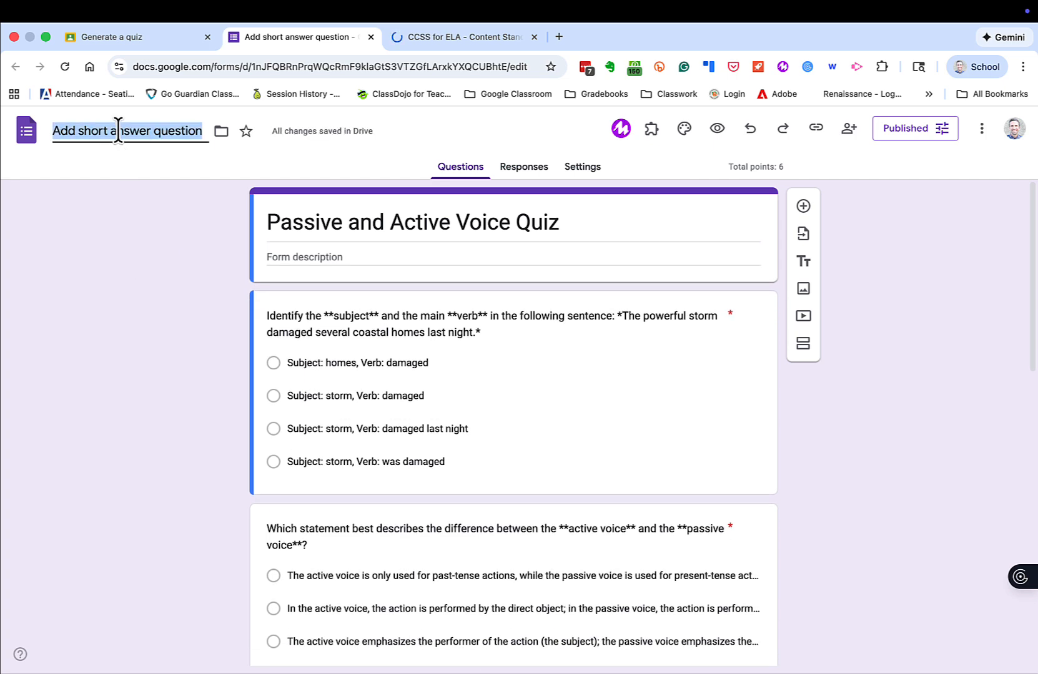
text(Passive and A)
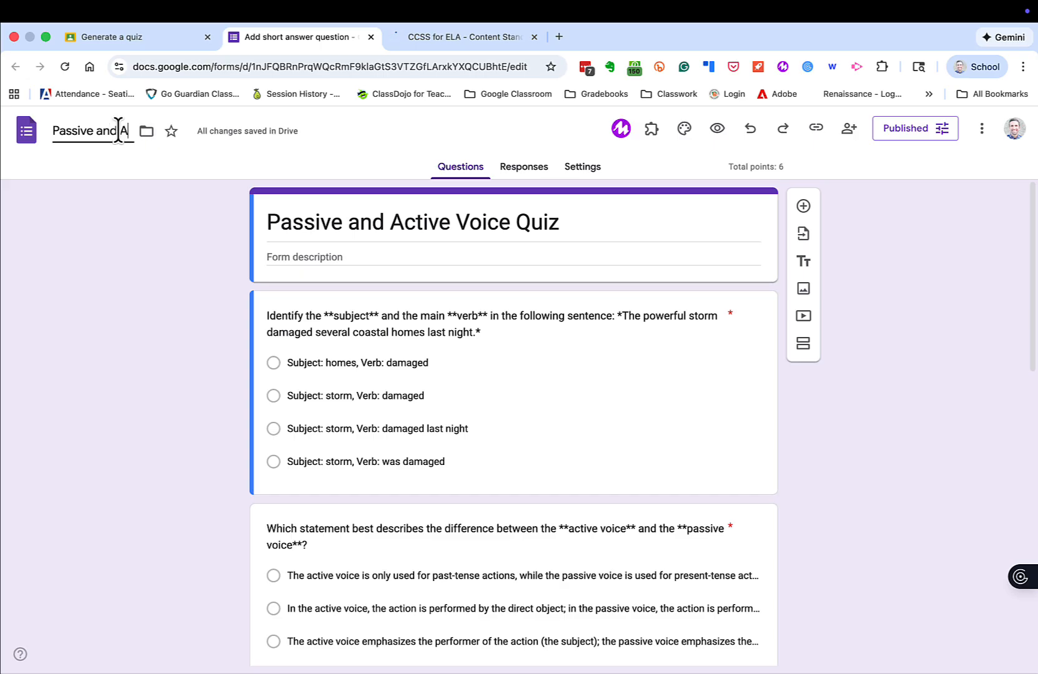
text(ctive Voice)
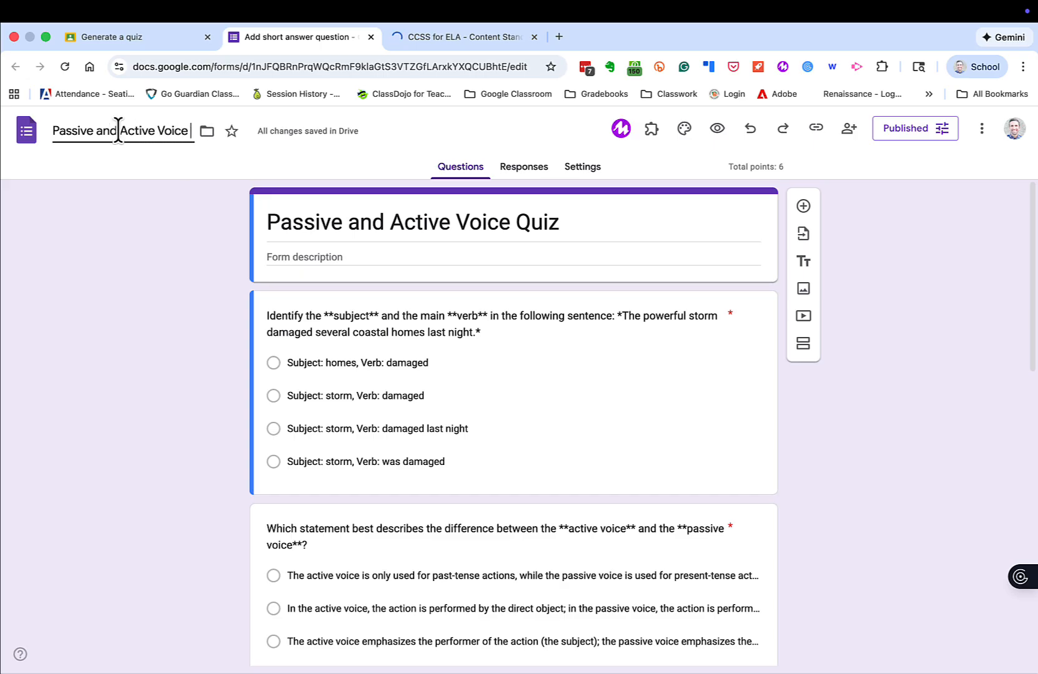
text( Quiz)
Open question 1's answer key, with 'Subject: storm, Verb: damaged' marked correct for 1 point
click(47, 253)
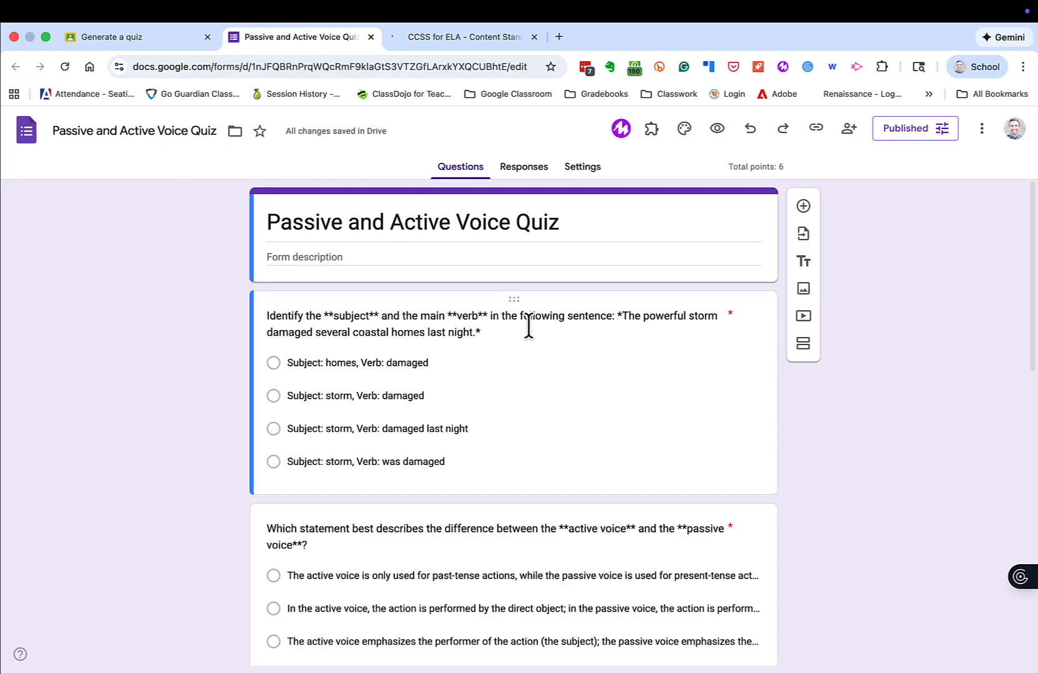
click(516, 395)
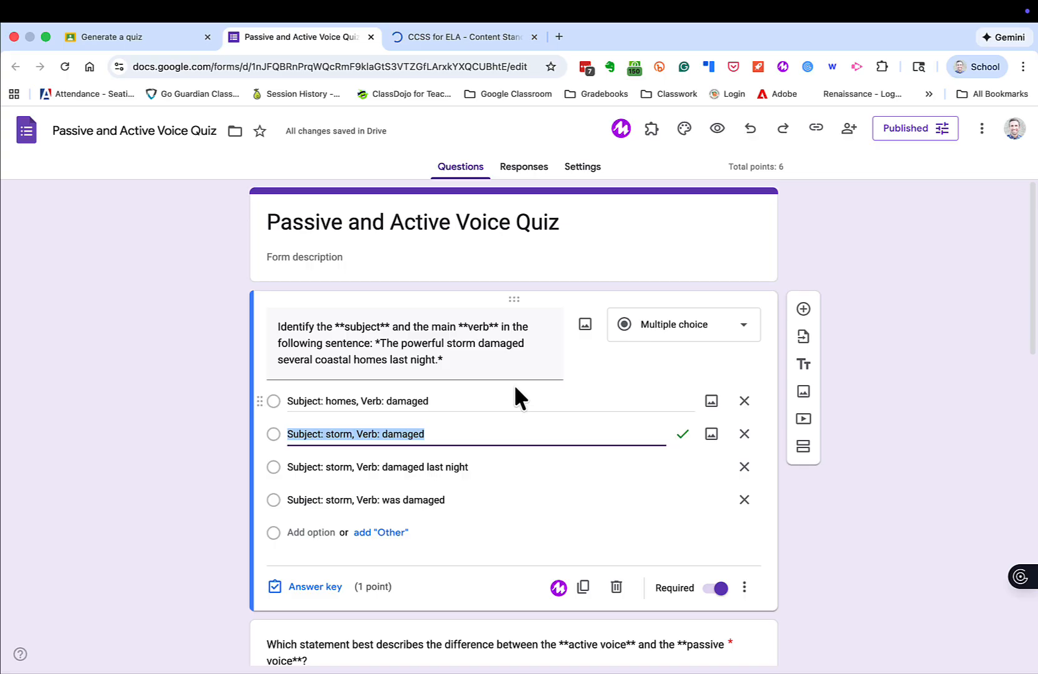
scroll(514, 384, down, 3)
click(296, 437)
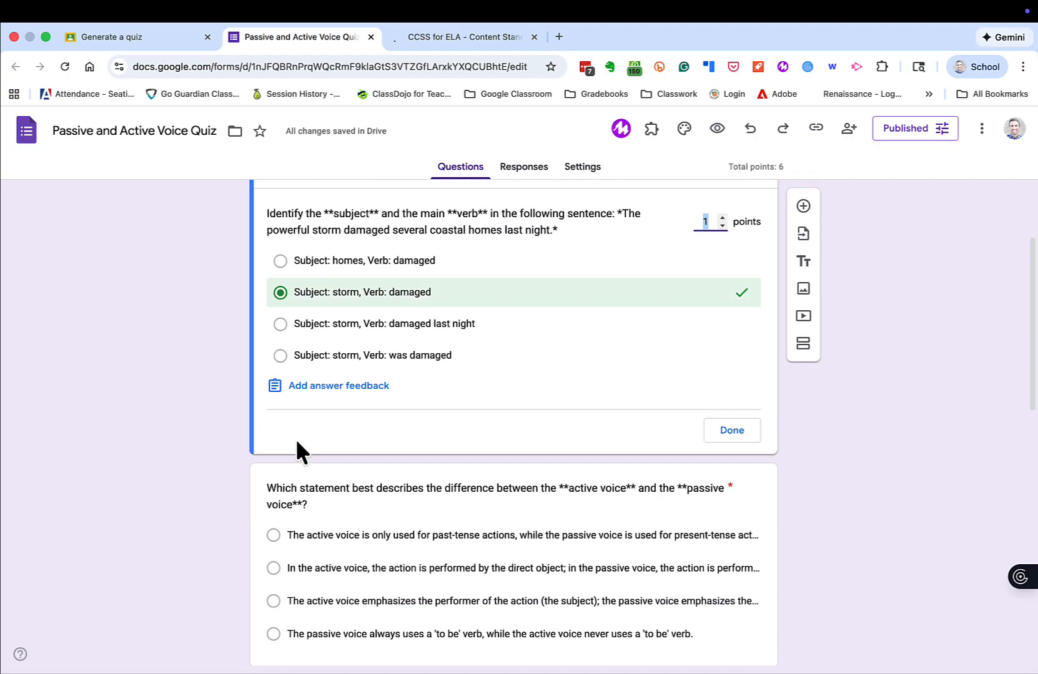
scroll(331, 512, down, 6)
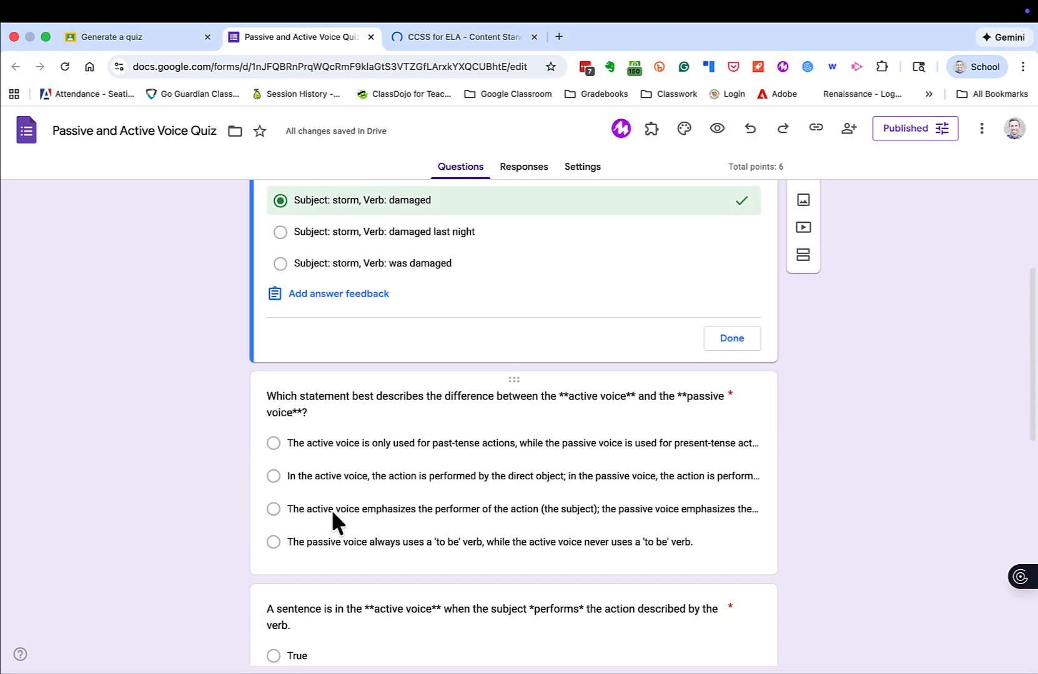
scroll(331, 509, down, 5)
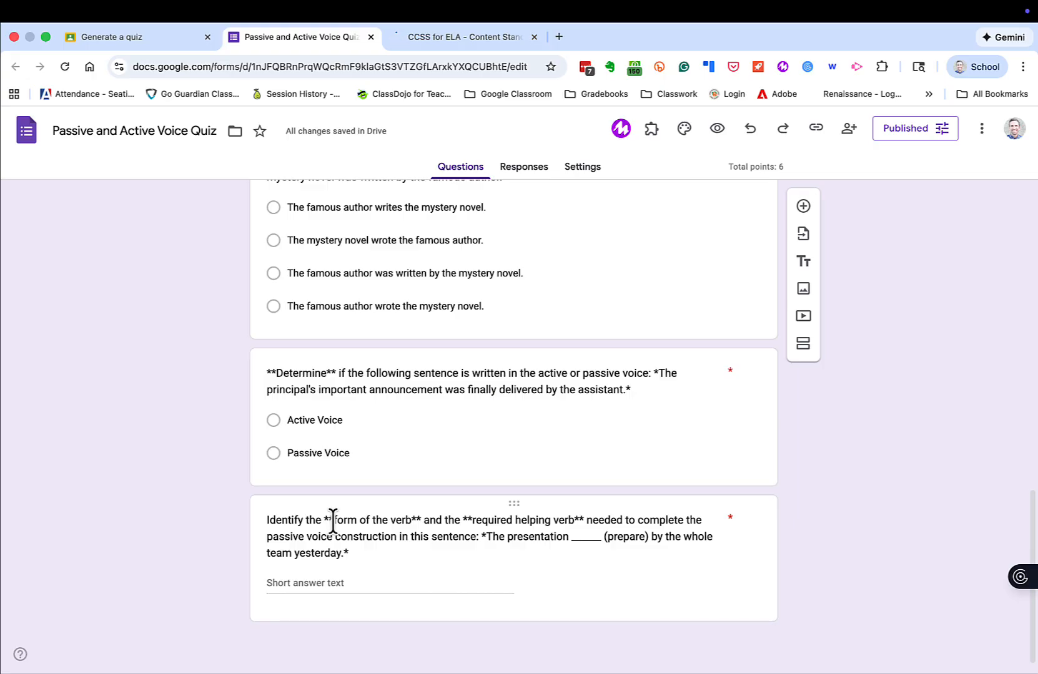
Place the cursor in question 6's text and search the page for '**' asterisks
click(331, 522)
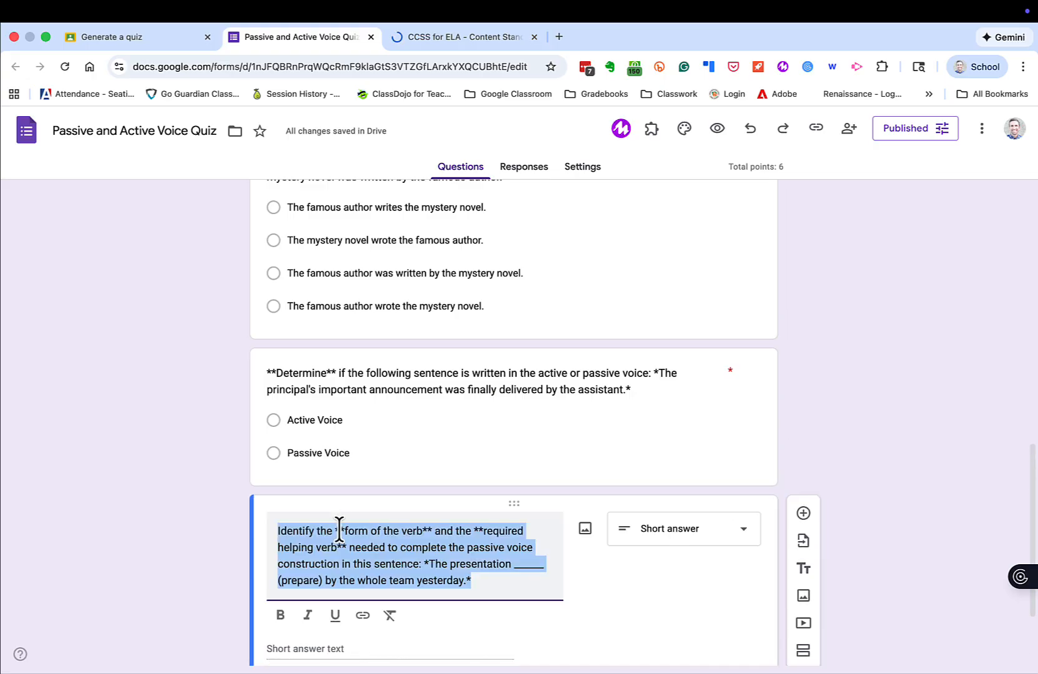
click(339, 531)
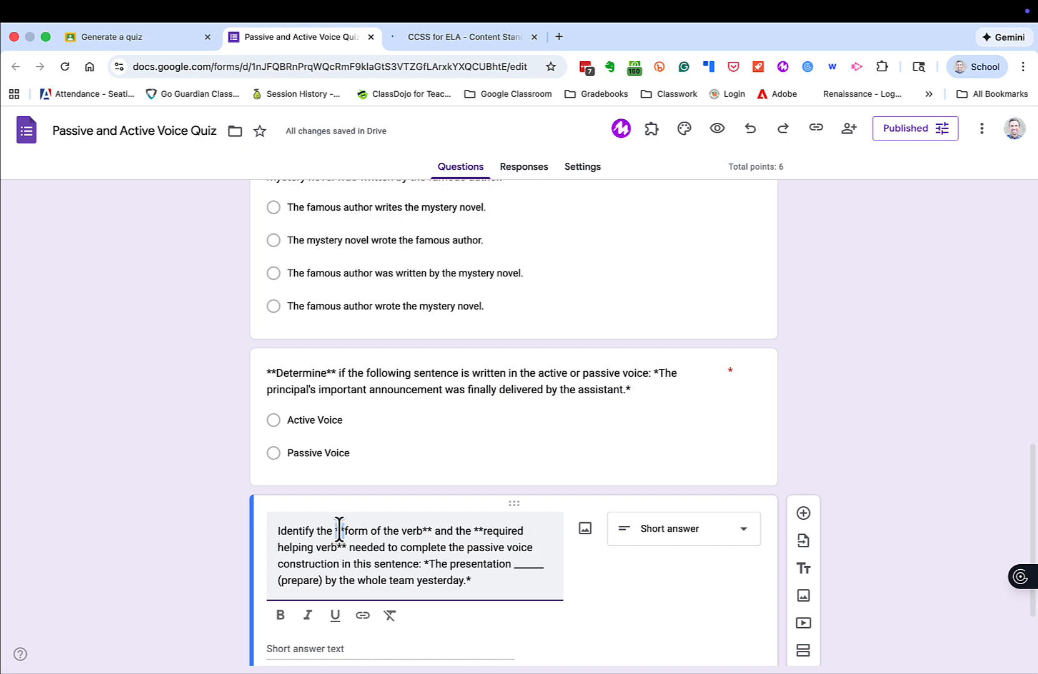
key(super+f)
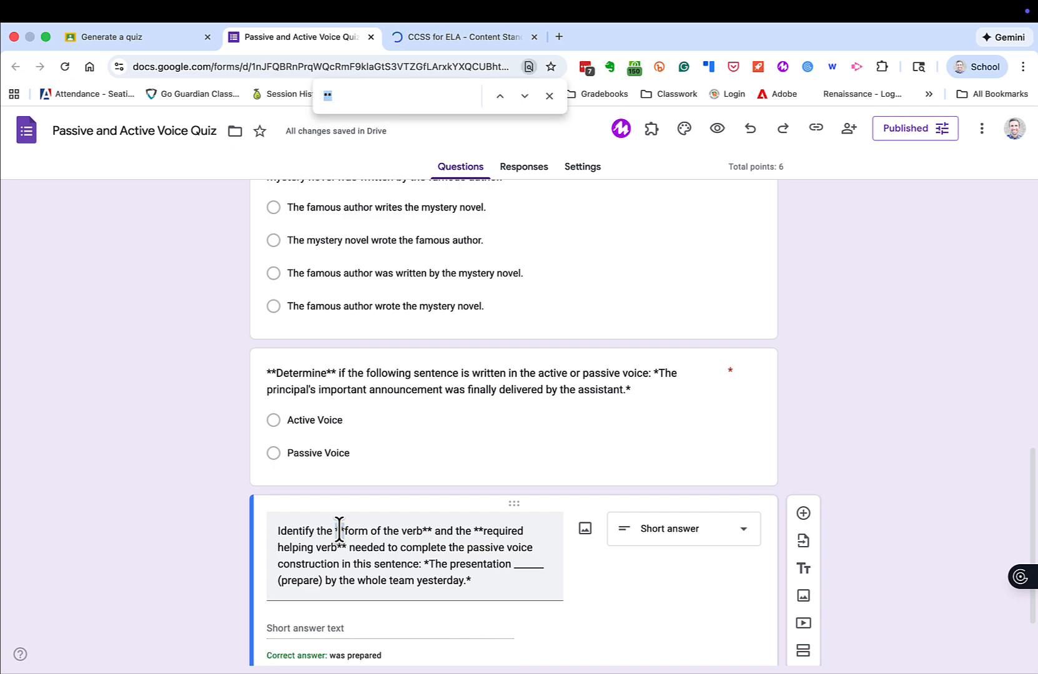